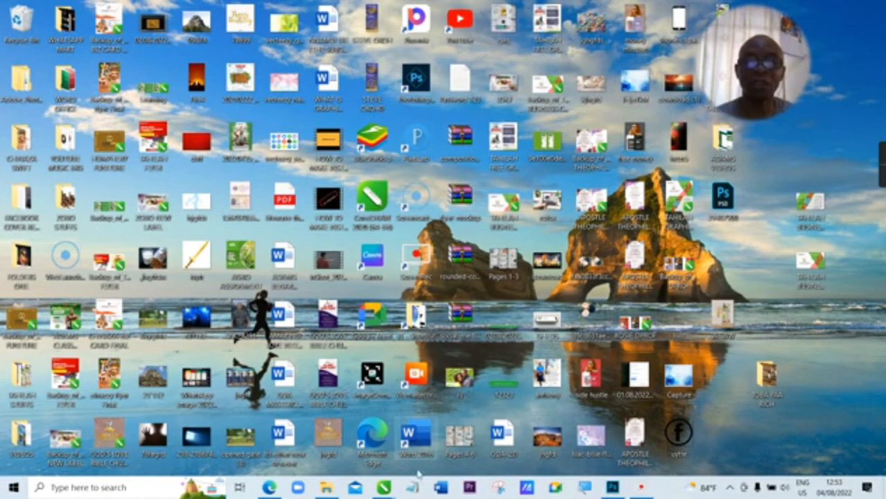
Switch to CorelDRAW to view the Tahilah Graphics roll-up banner design, and minimise the program
{"action": "left_click", "coordinate": [384, 488]}
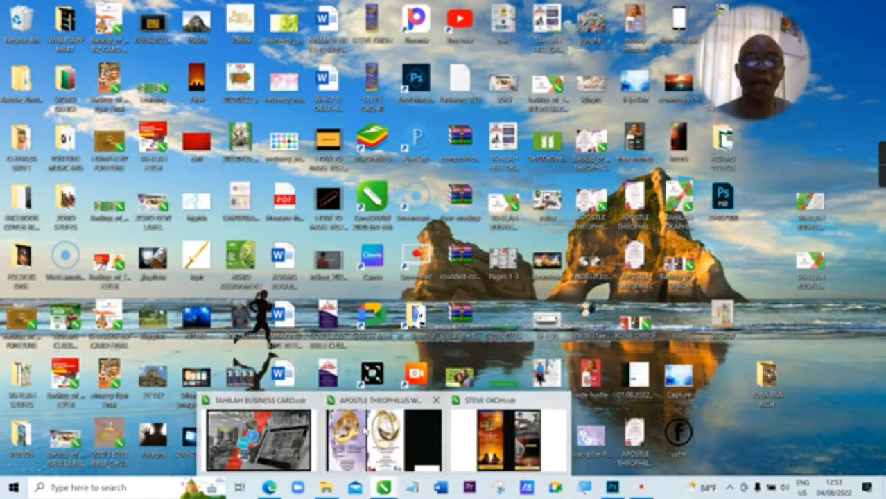
{"action": "left_click", "coordinate": [510, 437]}
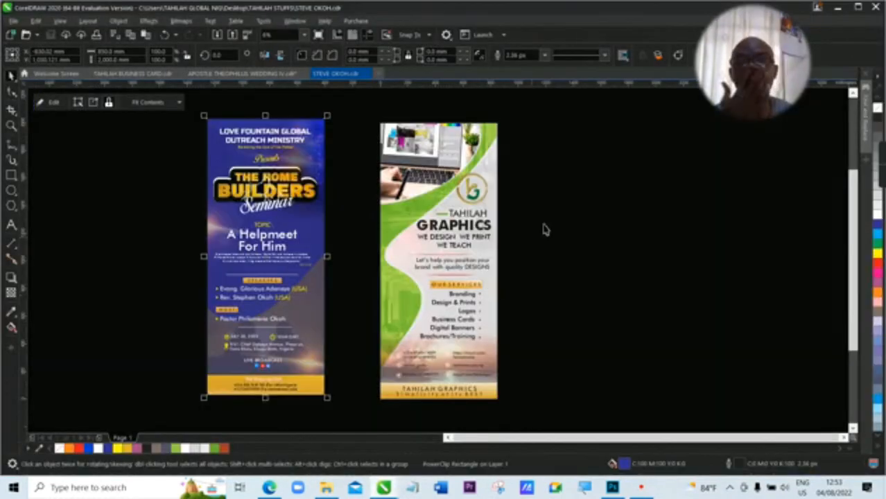
{"action": "left_click", "coordinate": [436, 226]}
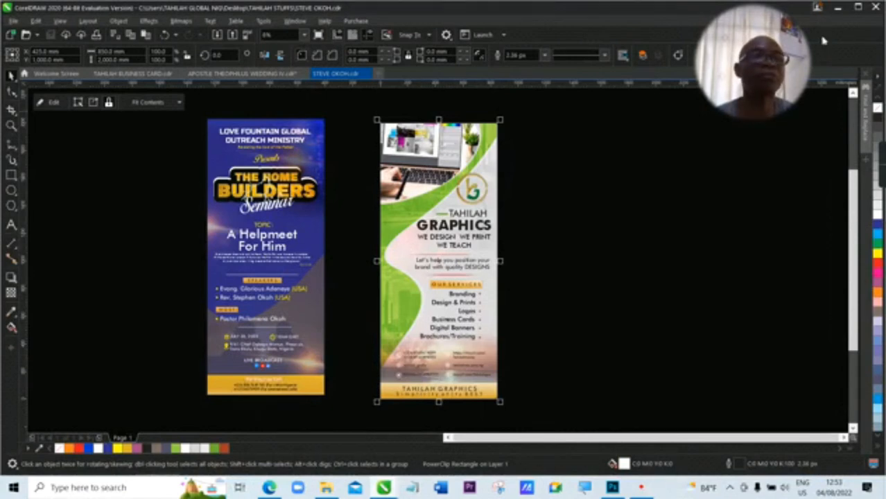
{"action": "left_click", "coordinate": [838, 7]}
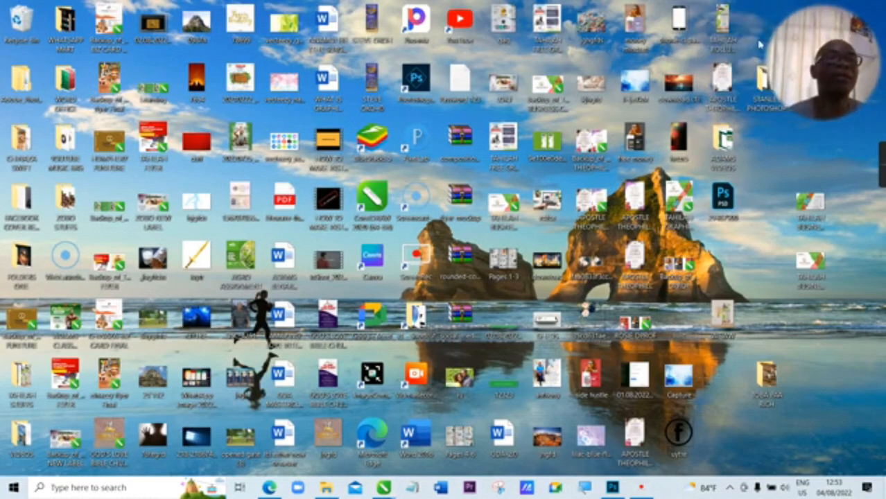
View the exported TAHILAH ROLLUP BANNER.png from the desktop at full window size, and close it
{"action": "double_click", "coordinate": [723, 24]}
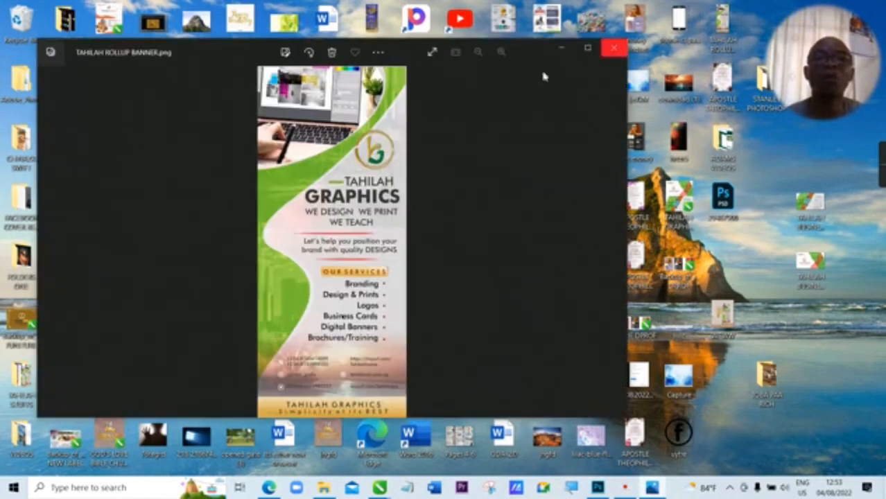
{"action": "left_click", "coordinate": [588, 48]}
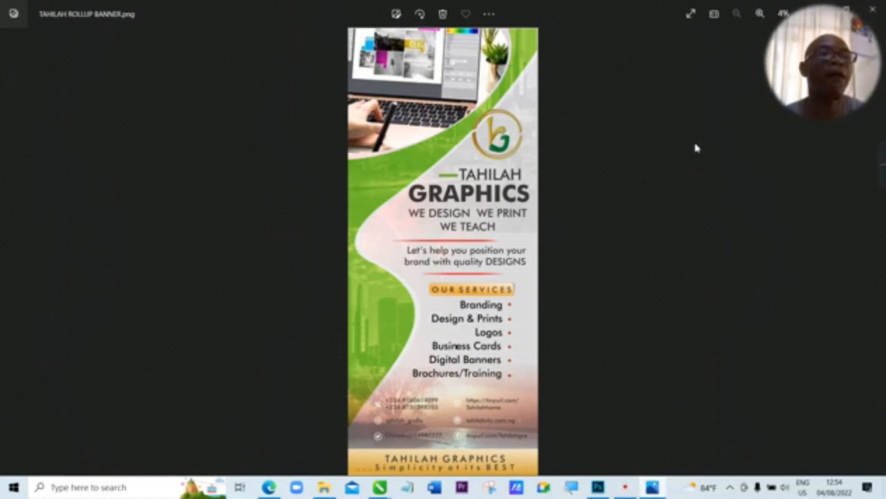
{"action": "left_click_drag", "start_coordinate": [821, 55], "coordinate": [821, 155]}
{"action": "left_click", "coordinate": [846, 11]}
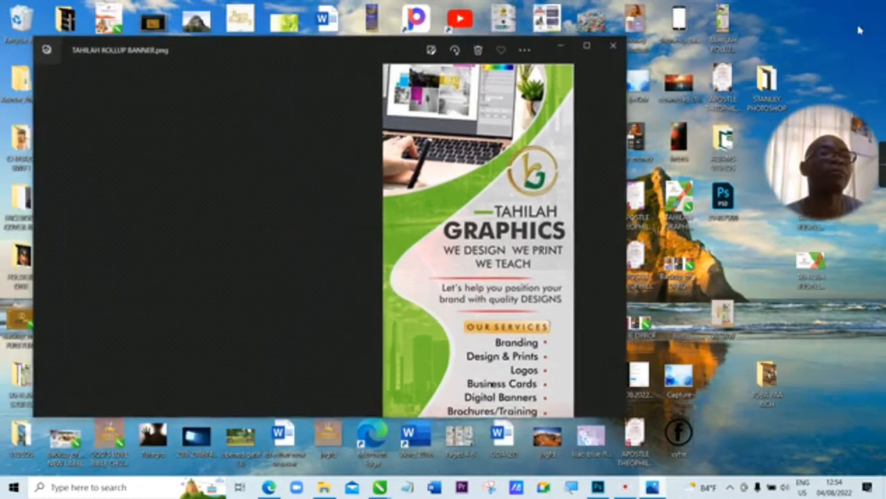
{"action": "left_click", "coordinate": [612, 46]}
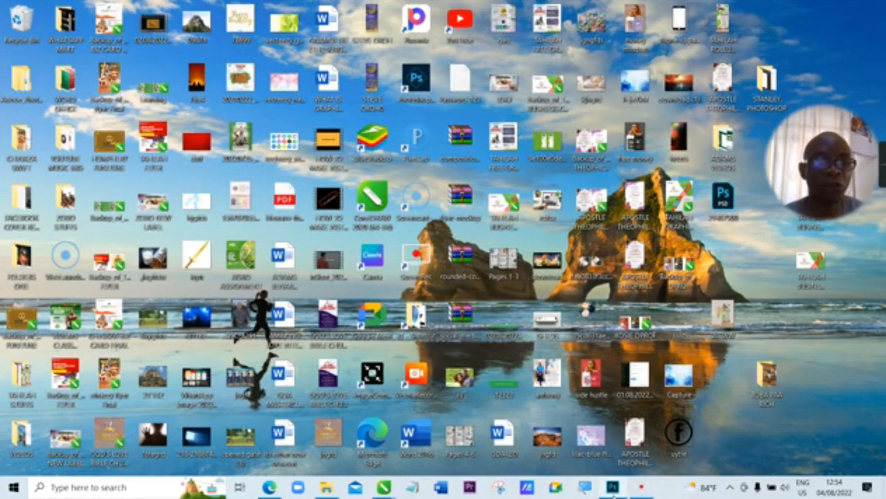
Switch to Photoshop, close WEWW.psd without saving, and open the recent file 21487900.psd without updating its text layers
{"action": "left_click", "coordinate": [613, 488]}
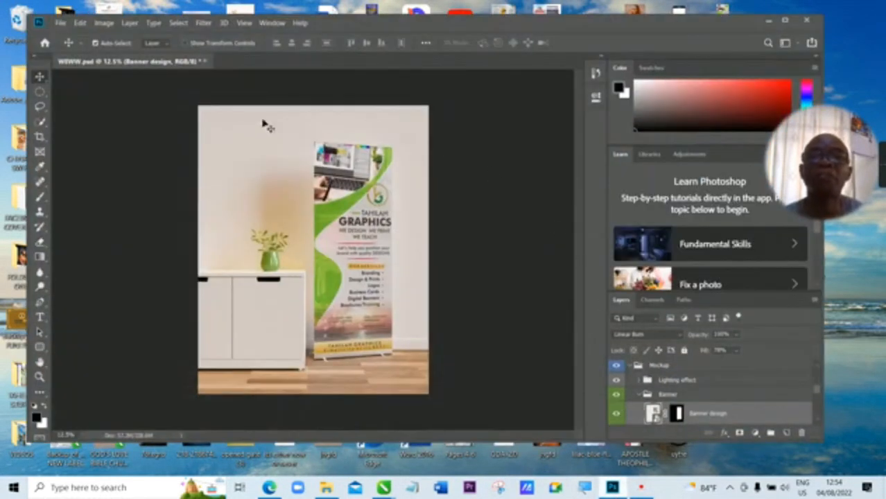
{"action": "left_click", "coordinate": [205, 62]}
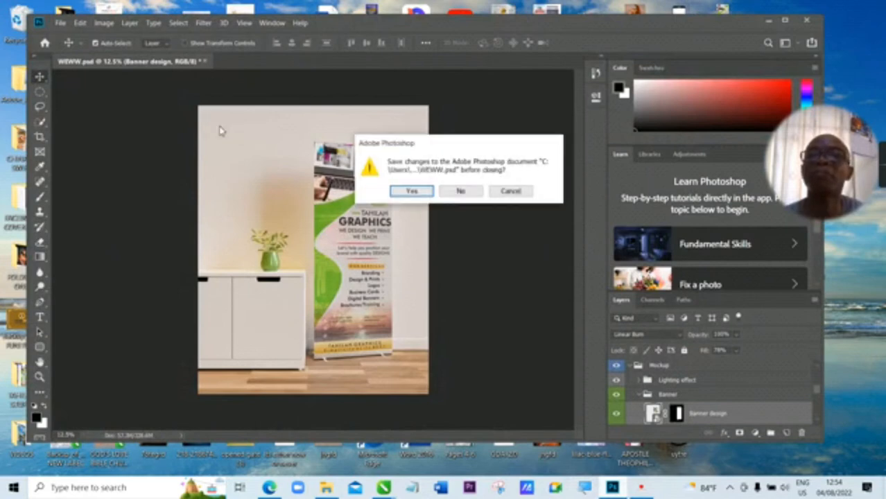
{"action": "left_click", "coordinate": [454, 196]}
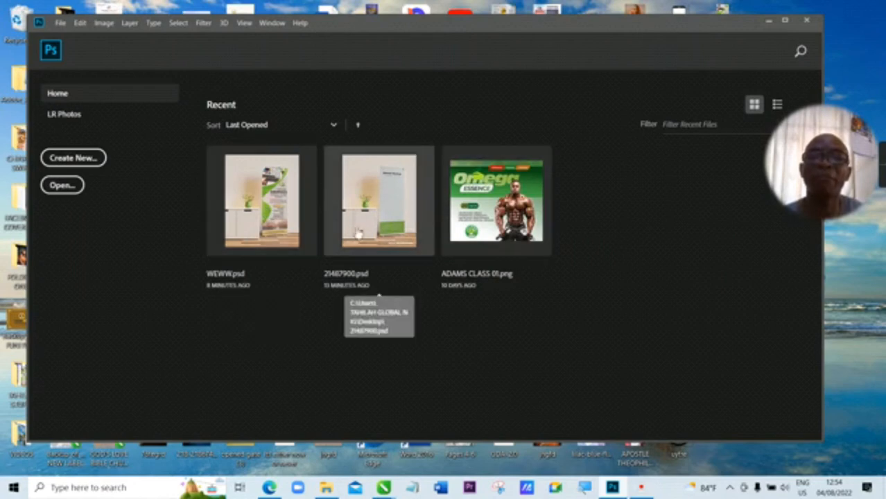
{"action": "left_click", "coordinate": [375, 220]}
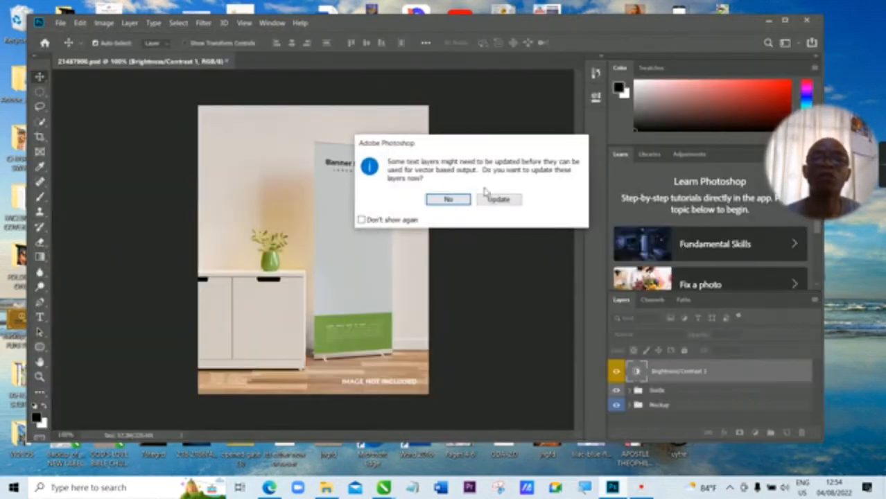
{"action": "left_click", "coordinate": [454, 201]}
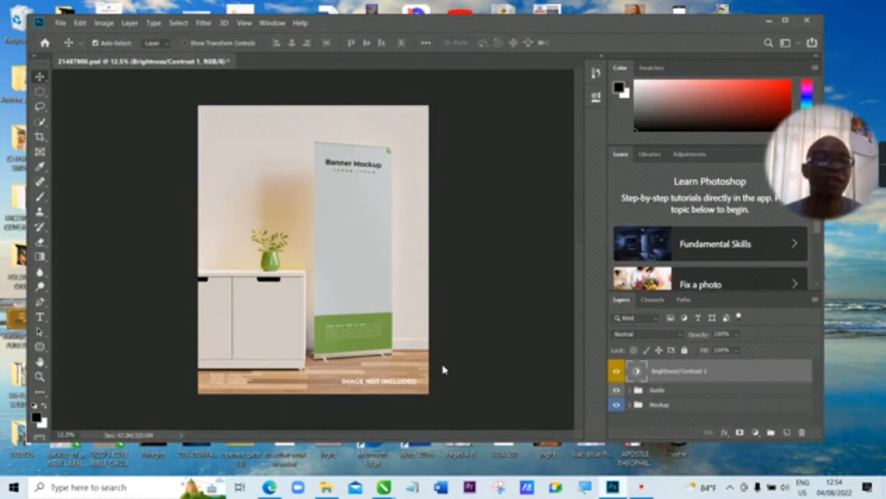
Hide the Image not included, Guide copy and Guide text layers inside the Guide group, leaving the group collapsed
{"action": "left_click", "coordinate": [630, 391]}
{"action": "scroll", "coordinate": [696, 389], "scroll_direction": "down", "scroll_amount": 2}
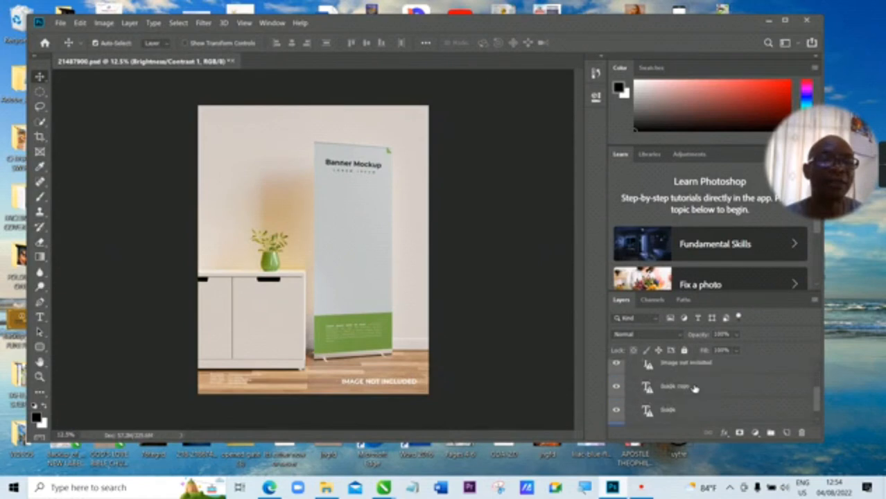
{"action": "scroll", "coordinate": [695, 390], "scroll_direction": "up", "scroll_amount": 2}
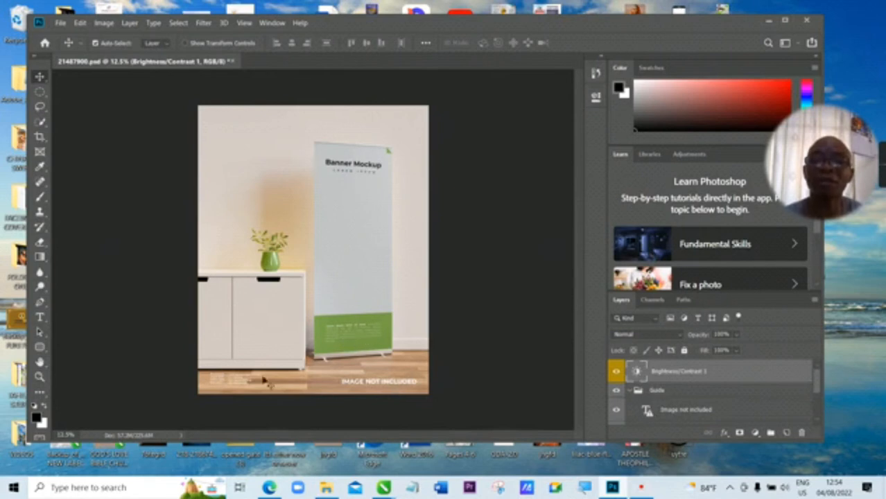
{"action": "left_click", "coordinate": [615, 393]}
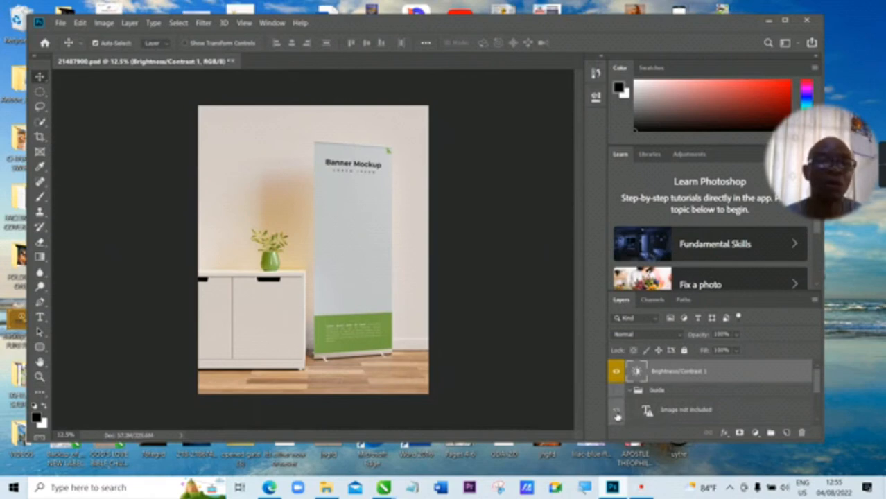
{"action": "left_click", "coordinate": [616, 414]}
{"action": "scroll", "coordinate": [683, 404], "scroll_direction": "down", "scroll_amount": 2}
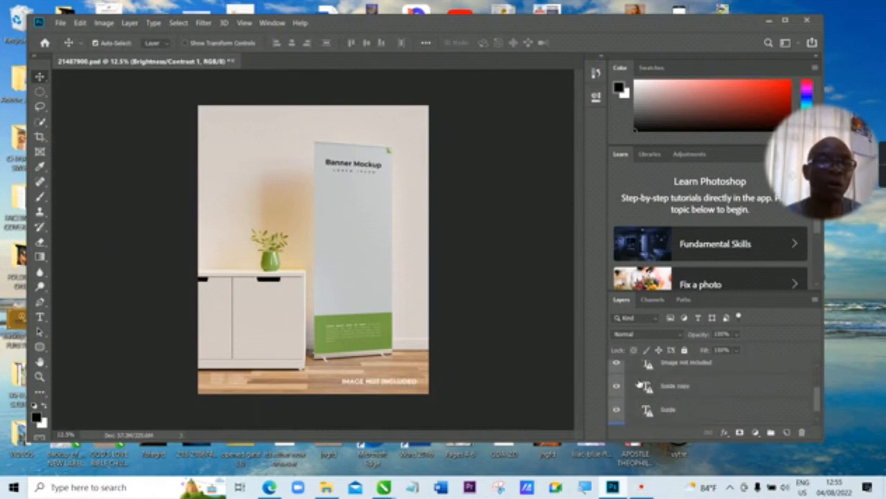
{"action": "left_click_drag", "start_coordinate": [617, 386], "coordinate": [617, 409]}
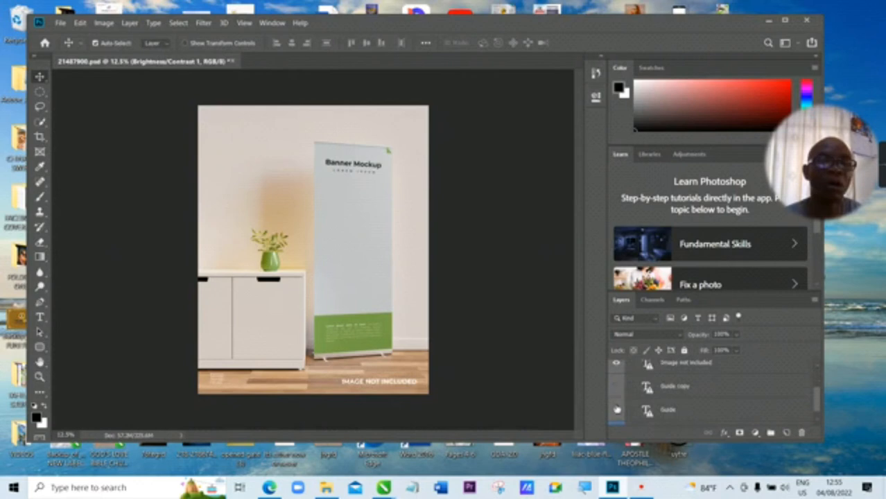
{"action": "left_click", "coordinate": [616, 363]}
{"action": "scroll", "coordinate": [645, 388], "scroll_direction": "up", "scroll_amount": 3}
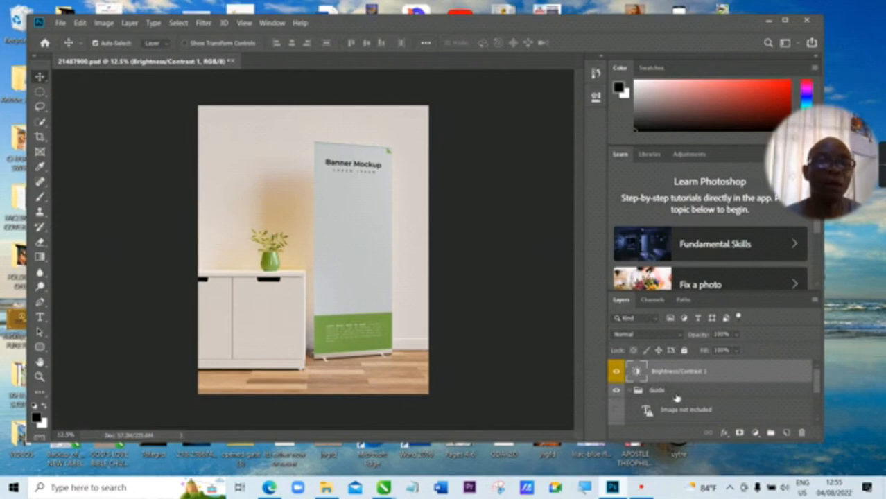
{"action": "left_click", "coordinate": [631, 391]}
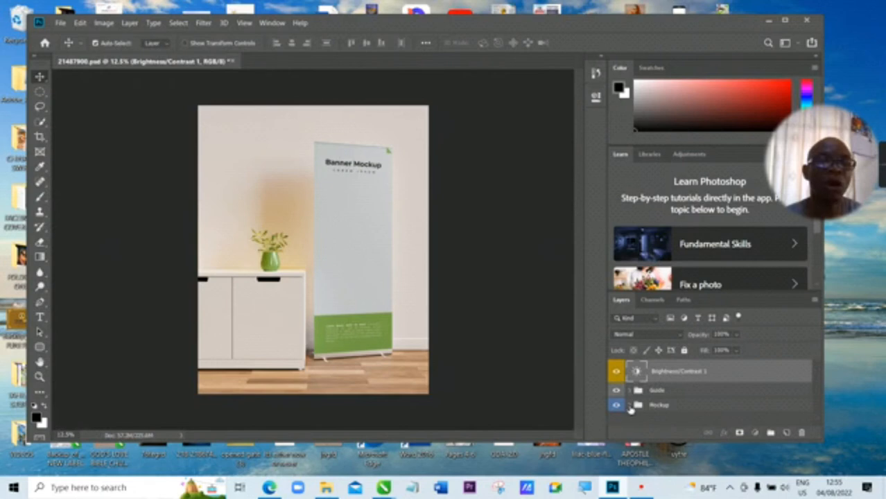
Open the contents of the Banner design smart object in the Mockup group's Banner subgroup, without updating its text layers
{"action": "left_click", "coordinate": [630, 406]}
{"action": "scroll", "coordinate": [714, 399], "scroll_direction": "down", "scroll_amount": 3}
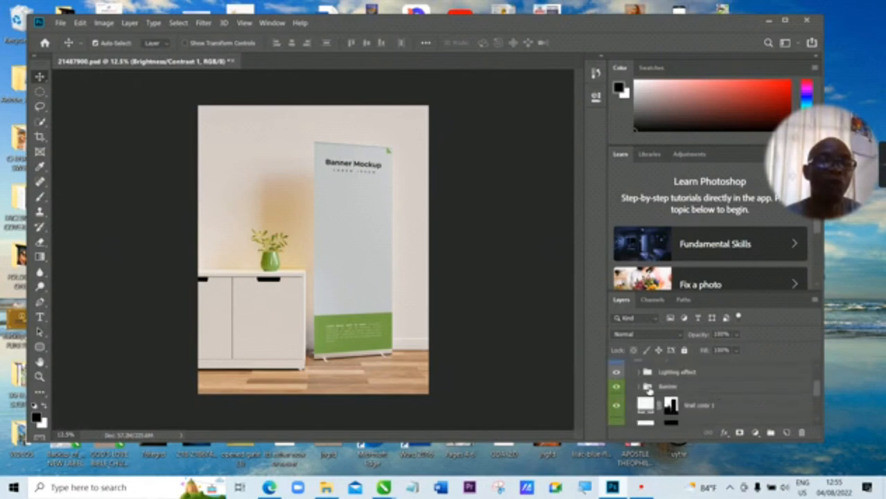
{"action": "left_click", "coordinate": [639, 387]}
{"action": "scroll", "coordinate": [716, 401], "scroll_direction": "down", "scroll_amount": 2}
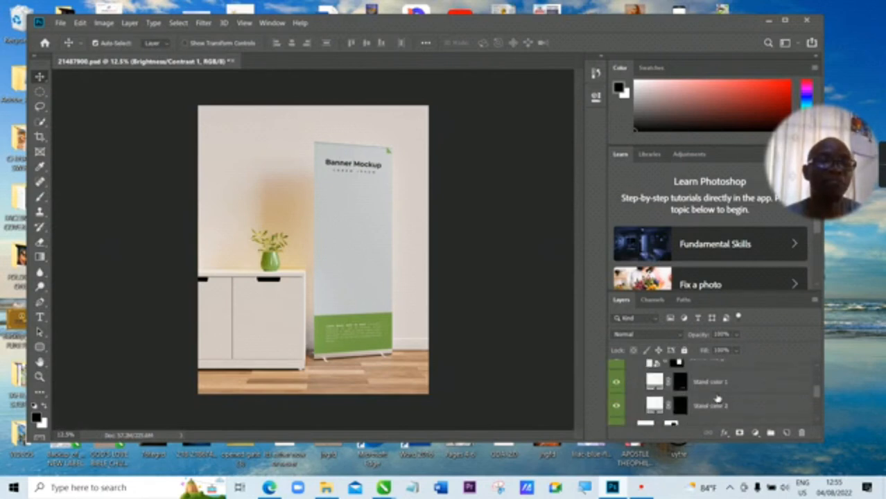
{"action": "scroll", "coordinate": [717, 399], "scroll_direction": "up", "scroll_amount": 1}
{"action": "scroll", "coordinate": [717, 399], "scroll_direction": "down", "scroll_amount": 1}
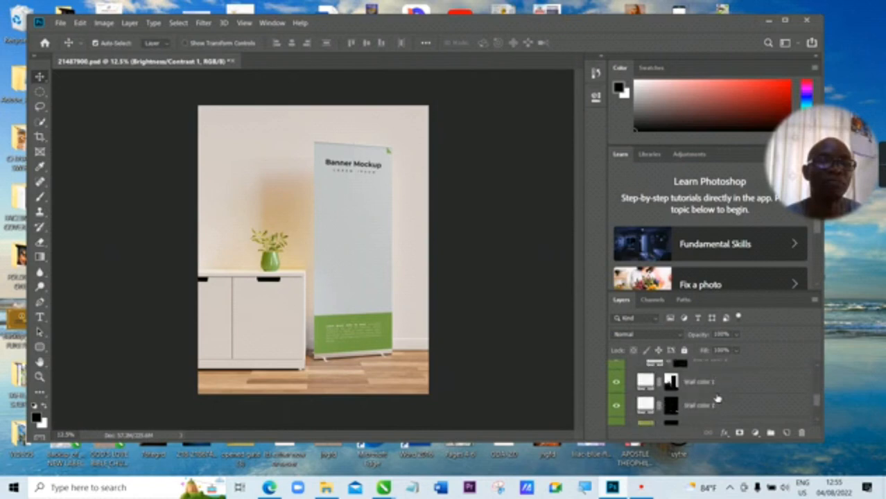
{"action": "scroll", "coordinate": [717, 400], "scroll_direction": "up", "scroll_amount": 1}
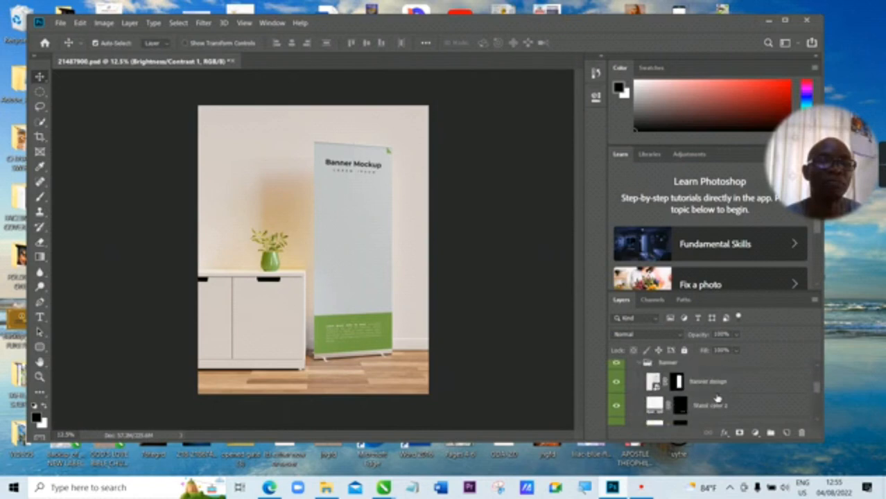
{"action": "double_click", "coordinate": [656, 383]}
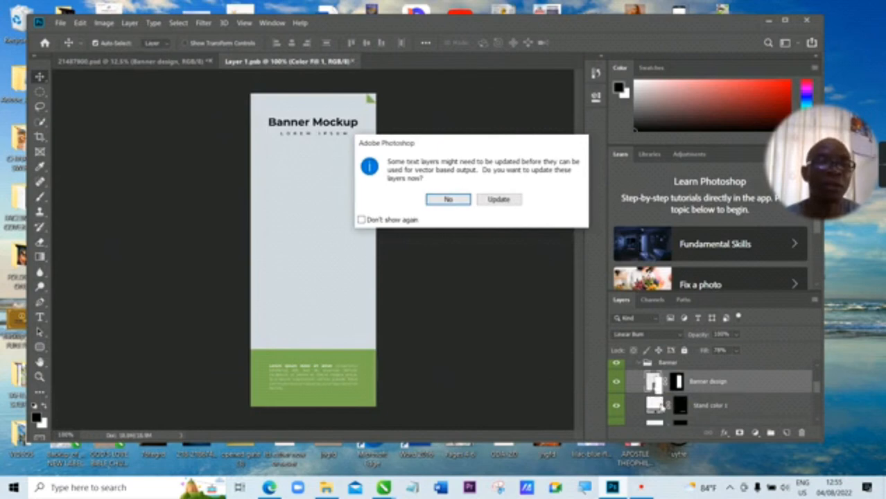
{"action": "left_click", "coordinate": [448, 200]}
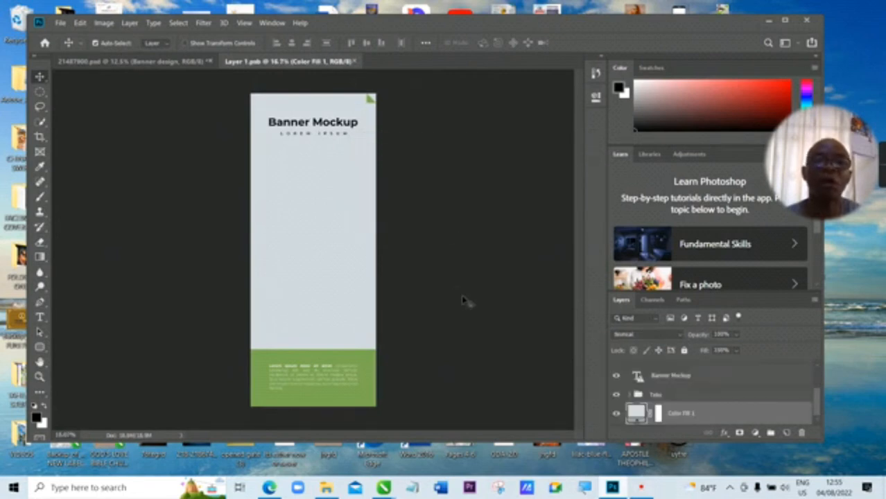
Hide all placeholder artwork in Layer 1.psb: Color Fill 1, Lorem Ipsum, Banner Mockup, Rectangle 1 copy and the text group
{"action": "left_click", "coordinate": [617, 414]}
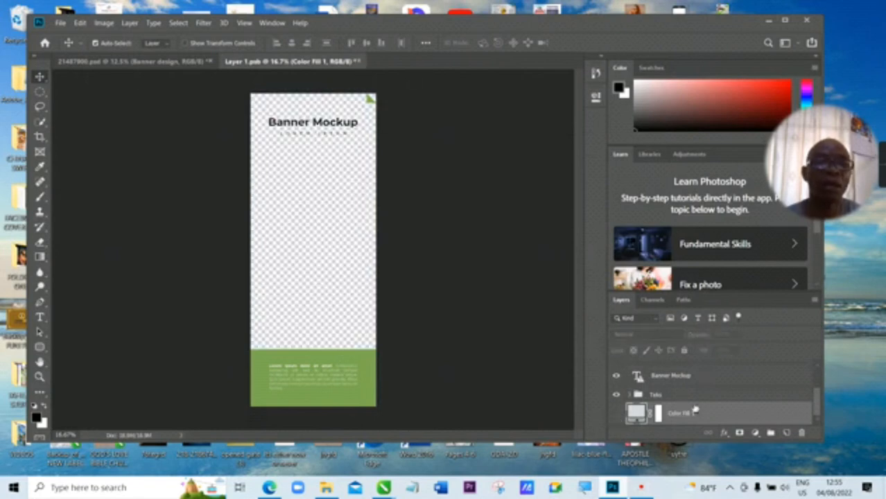
{"action": "scroll", "coordinate": [713, 400], "scroll_direction": "up", "scroll_amount": 2}
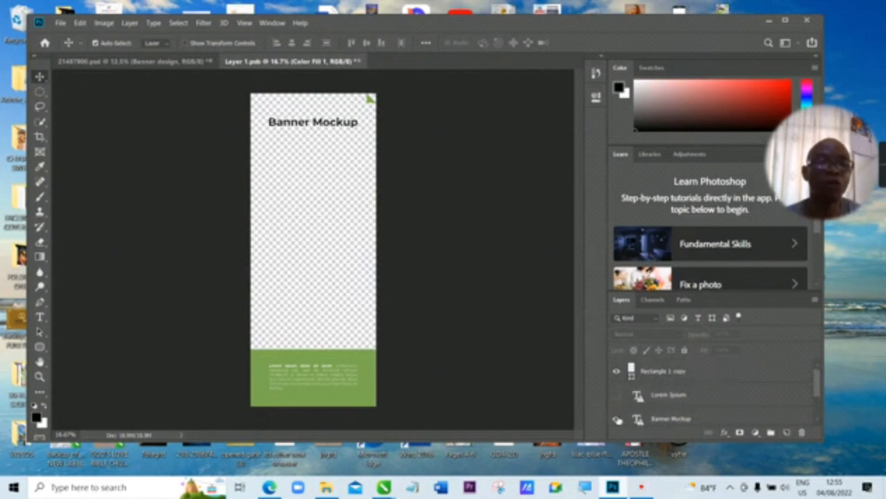
{"action": "left_click", "coordinate": [618, 421]}
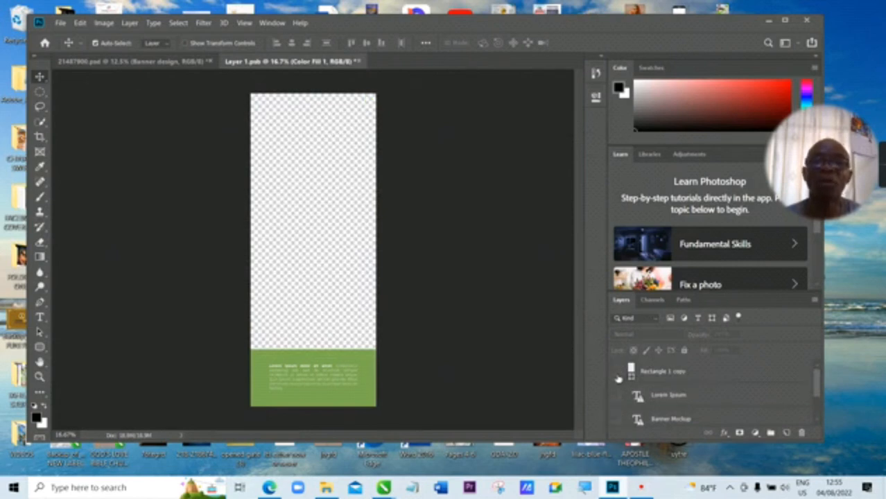
{"action": "scroll", "coordinate": [692, 390], "scroll_direction": "down", "scroll_amount": 2}
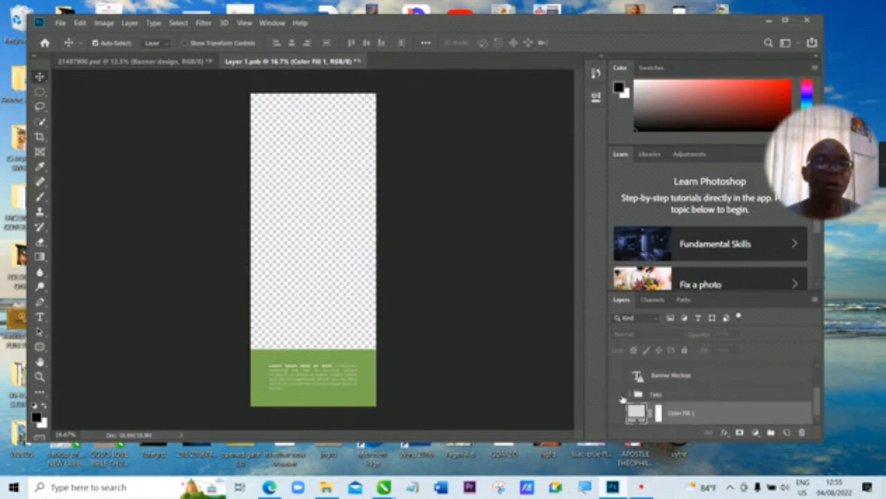
{"action": "left_click", "coordinate": [619, 395]}
{"action": "scroll", "coordinate": [735, 387], "scroll_direction": "up", "scroll_amount": 2}
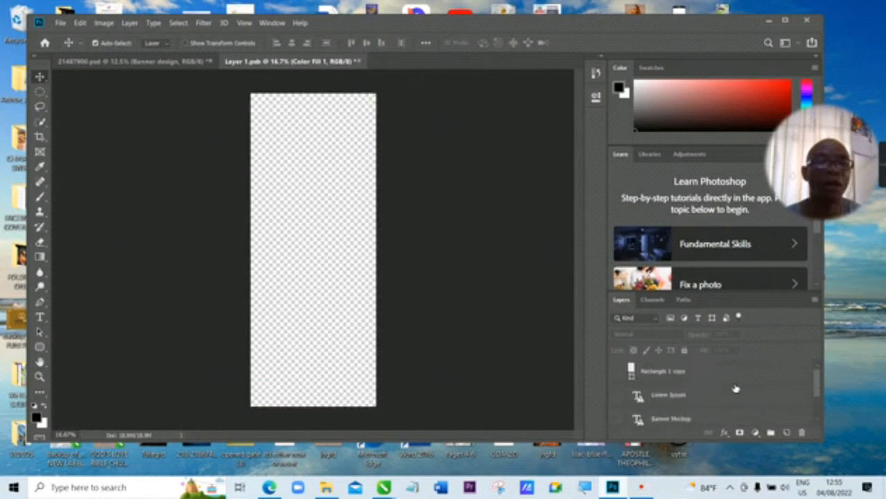
{"action": "scroll", "coordinate": [736, 389], "scroll_direction": "down", "scroll_amount": 2}
{"action": "scroll", "coordinate": [736, 385], "scroll_direction": "up", "scroll_amount": 2}
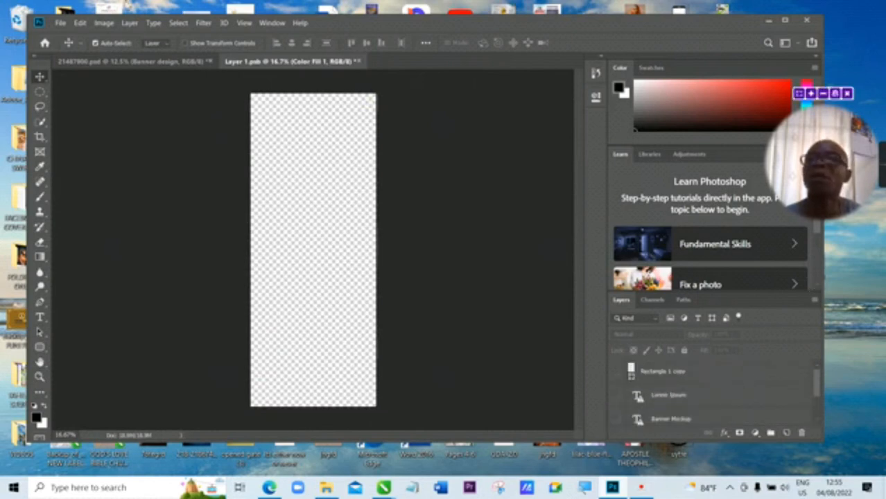
Place the TAHILAH ROLLUP BANNER image from the Desktop as an embedded object in Layer 1.psb
{"action": "left_click", "coordinate": [67, 25]}
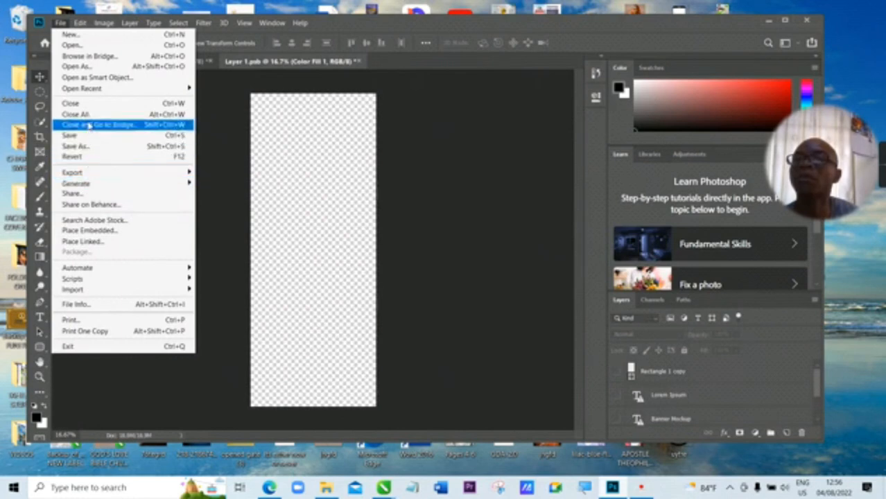
{"action": "left_click", "coordinate": [96, 231]}
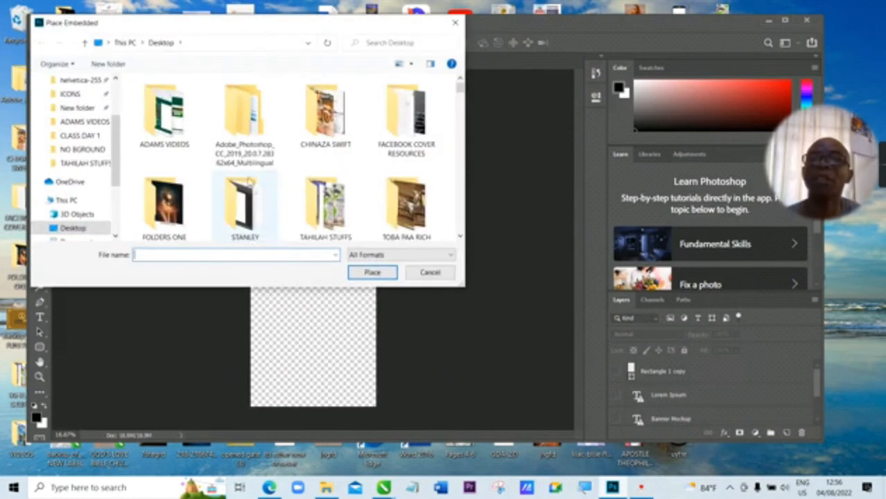
{"action": "scroll", "coordinate": [353, 170], "scroll_direction": "down", "scroll_amount": 15}
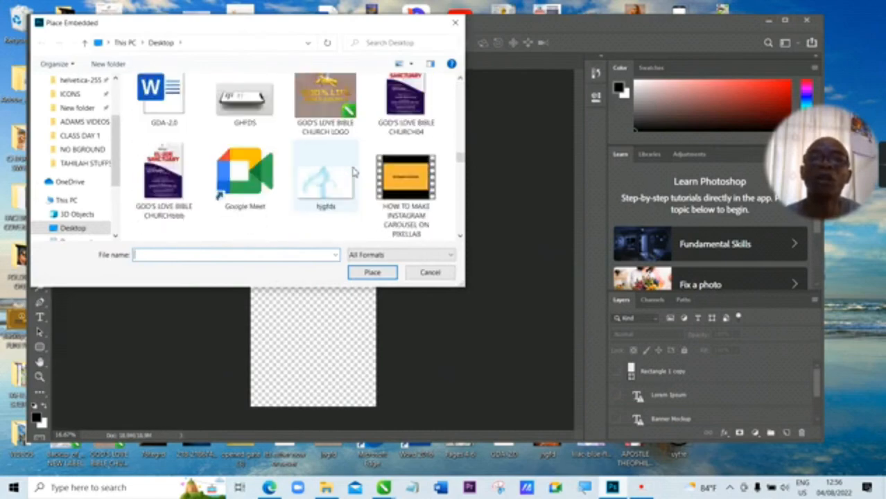
{"action": "scroll", "coordinate": [353, 170], "scroll_direction": "down", "scroll_amount": 15}
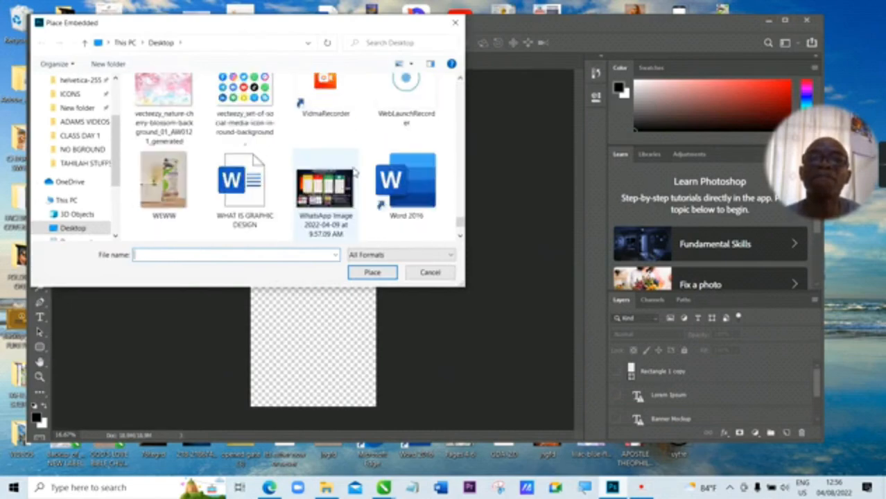
{"action": "scroll", "coordinate": [354, 170], "scroll_direction": "down", "scroll_amount": 5}
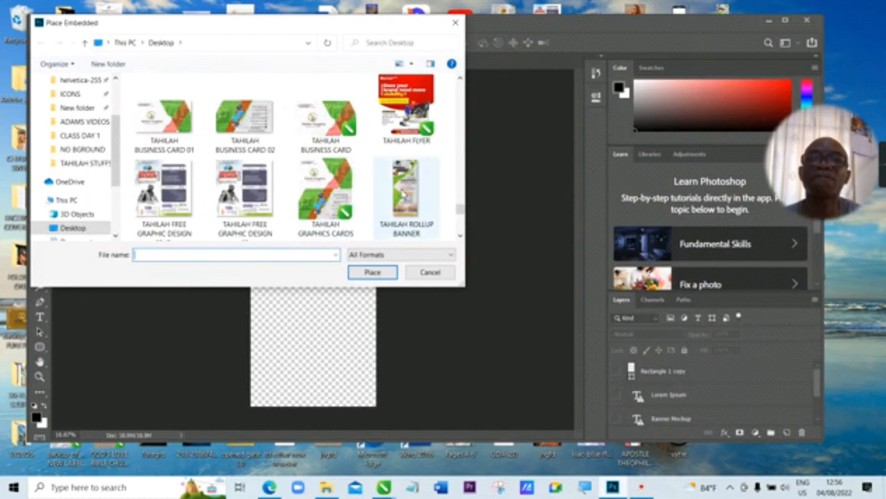
{"action": "left_click", "coordinate": [403, 195]}
{"action": "left_click", "coordinate": [372, 272]}
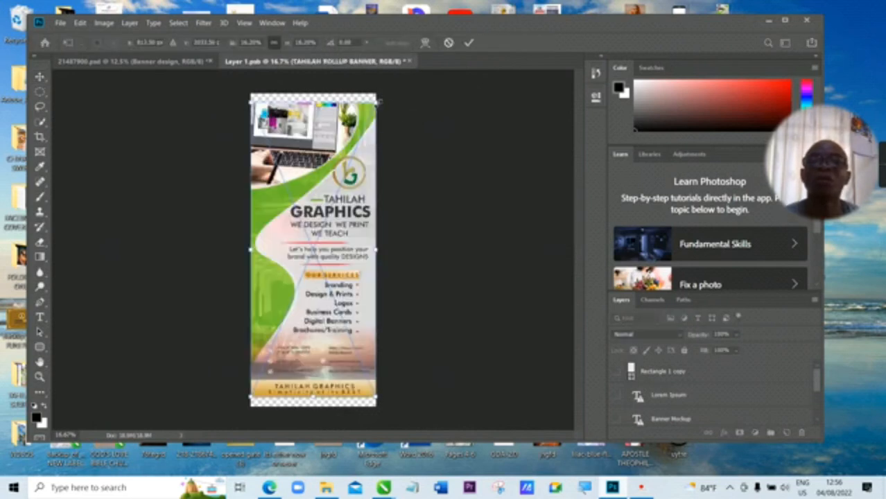
Scale the placed banner to about 17.2% to cover the whole canvas, then save and close Layer 1.psb
{"action": "left_click_drag", "start_coordinate": [376, 96], "coordinate": [380, 90]}
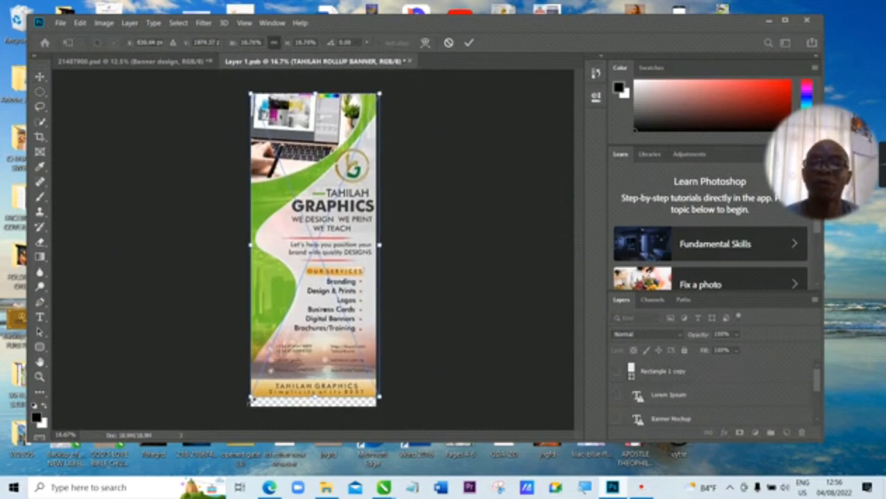
{"action": "left_click_drag", "start_coordinate": [249, 400], "coordinate": [245, 407]}
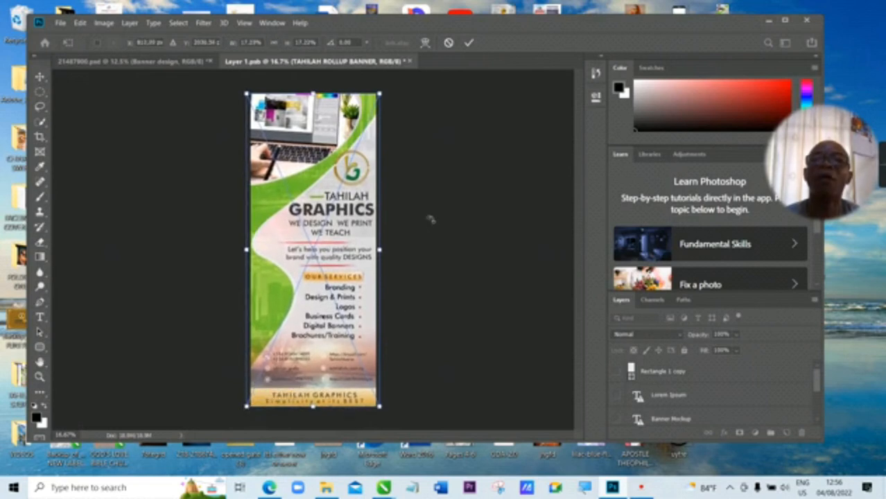
{"action": "left_click", "coordinate": [469, 42]}
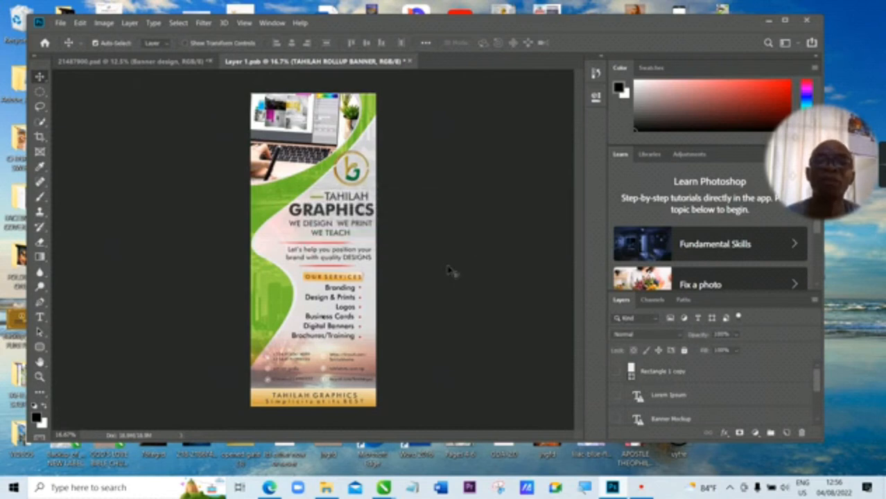
{"action": "left_click", "coordinate": [410, 61]}
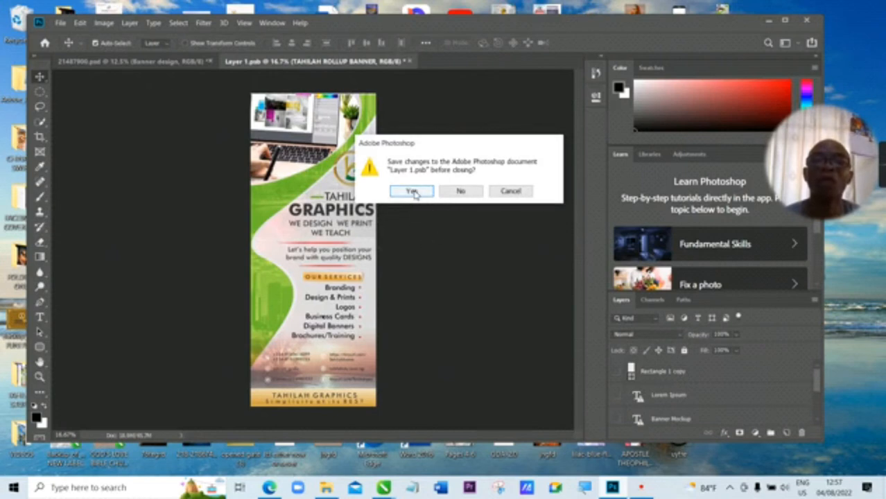
{"action": "left_click", "coordinate": [411, 192]}
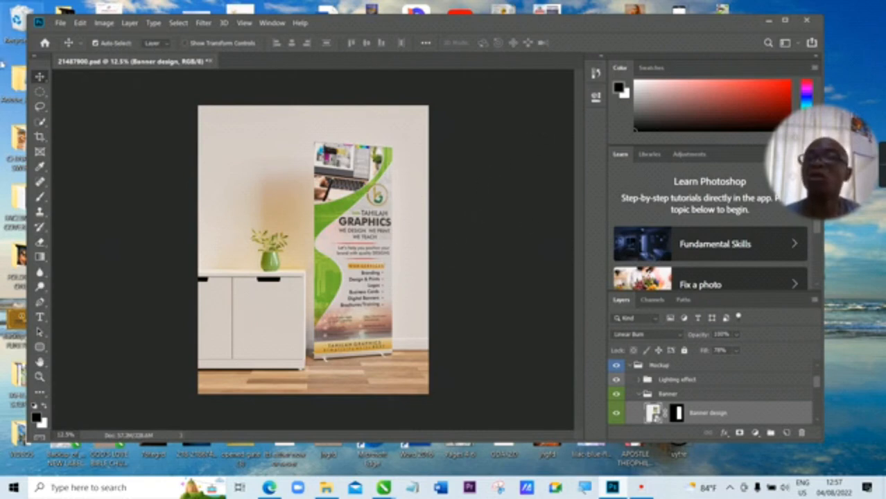
Export the finished mockup as a 4000 x 5000 px PNG named 21487900 on the Desktop
{"action": "left_click", "coordinate": [61, 23]}
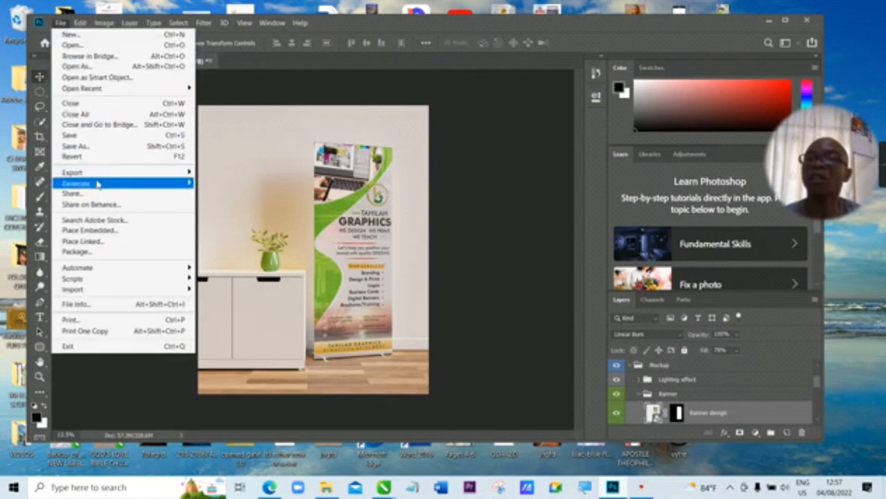
{"action": "mouse_move", "coordinate": [120, 174]}
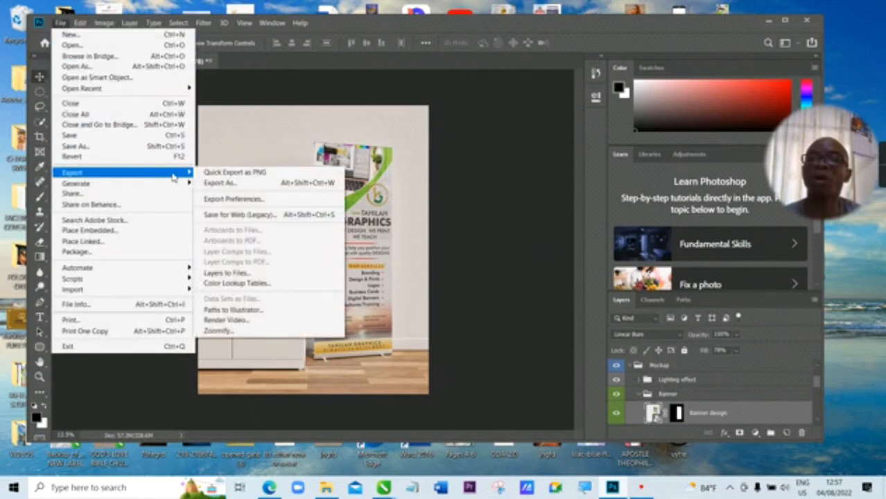
{"action": "left_click", "coordinate": [244, 183]}
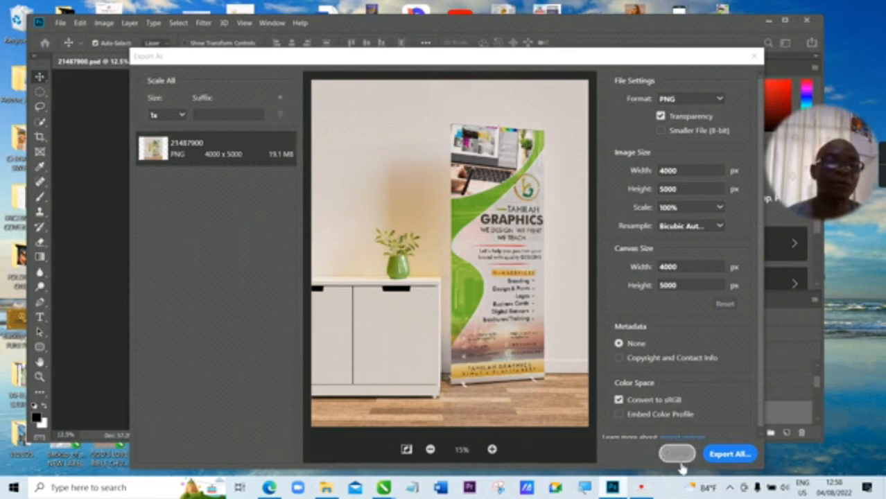
{"action": "left_click", "coordinate": [730, 455]}
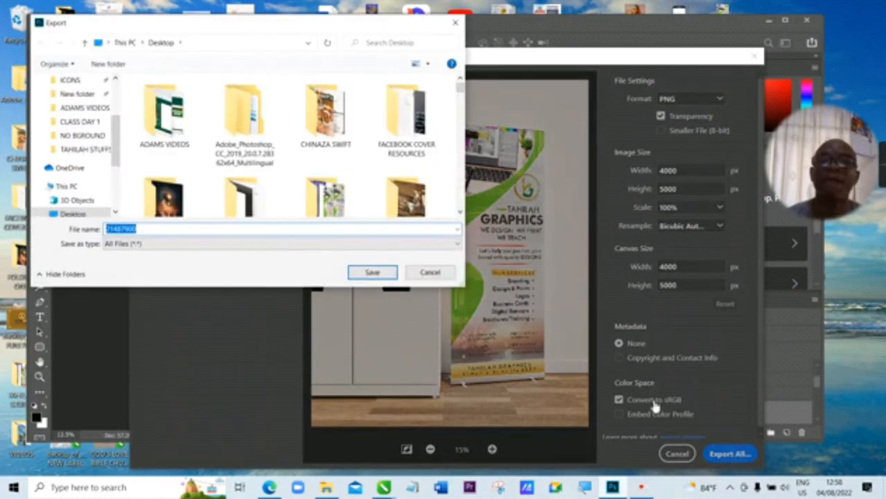
{"action": "left_click", "coordinate": [379, 275]}
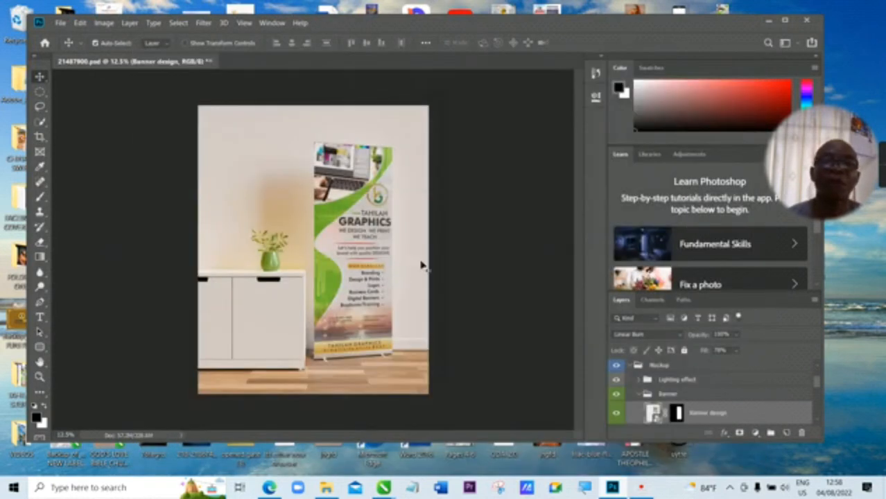
Minimize Photoshop, switch to Edge, close the existing Photopea tab without keeping its work, and open Photopea afresh from the Bing results
{"action": "left_click", "coordinate": [770, 23]}
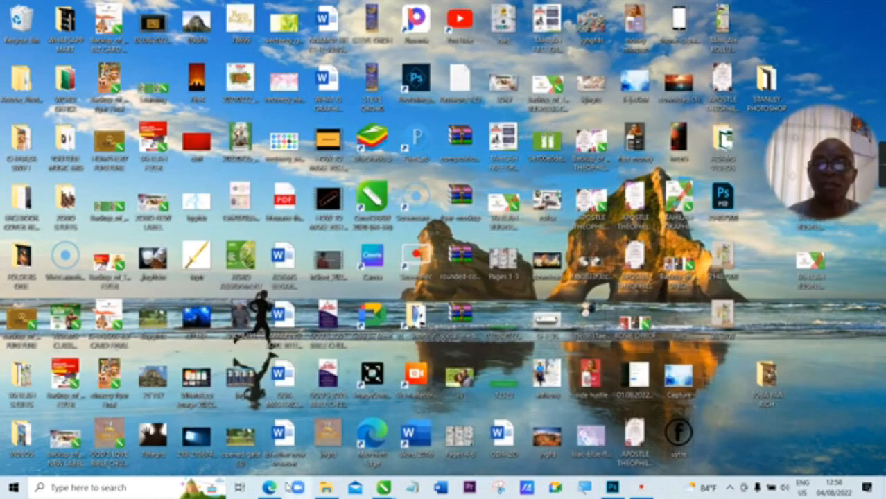
{"action": "mouse_move", "coordinate": [270, 488]}
{"action": "left_click", "coordinate": [269, 434]}
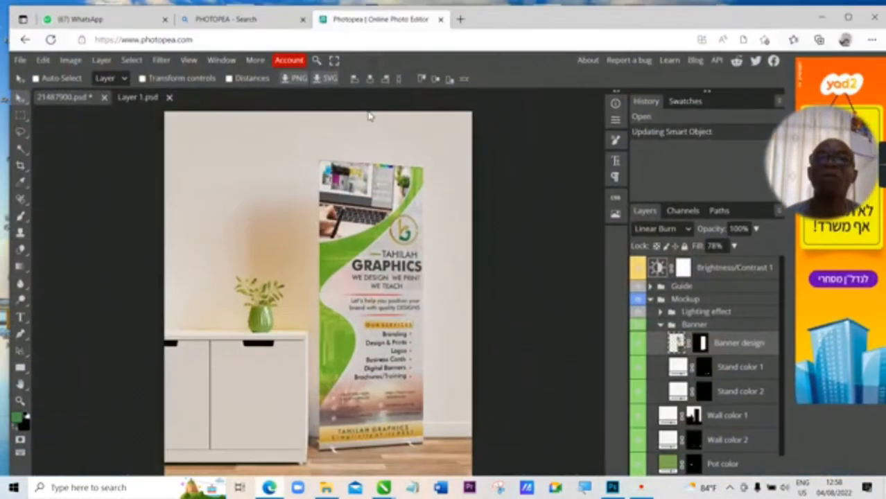
{"action": "left_click", "coordinate": [441, 19]}
{"action": "left_click", "coordinate": [513, 102]}
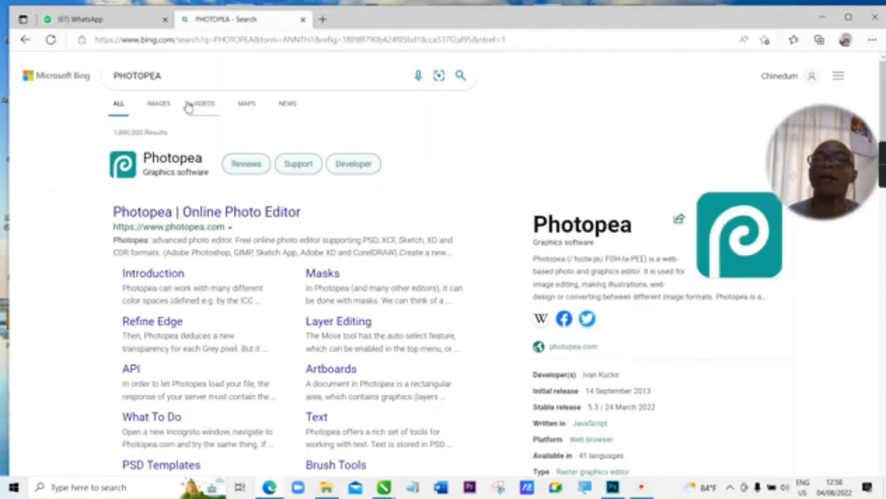
{"action": "left_click", "coordinate": [176, 76]}
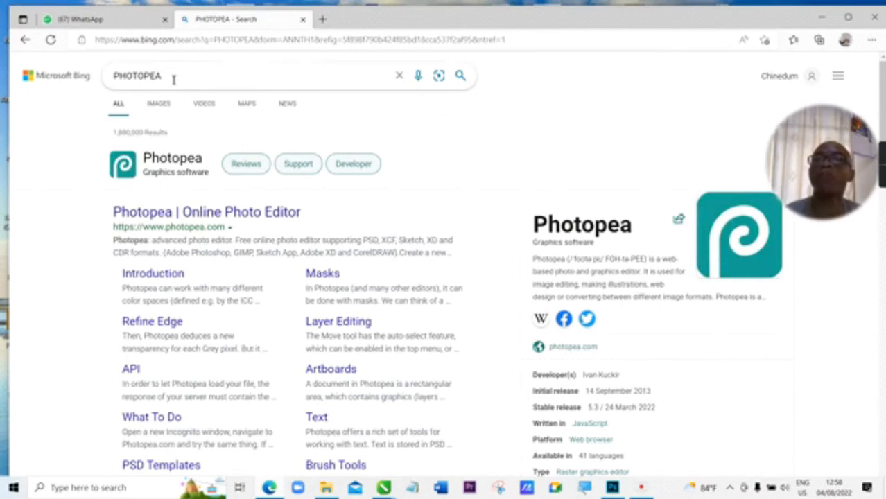
{"action": "left_click", "coordinate": [206, 225]}
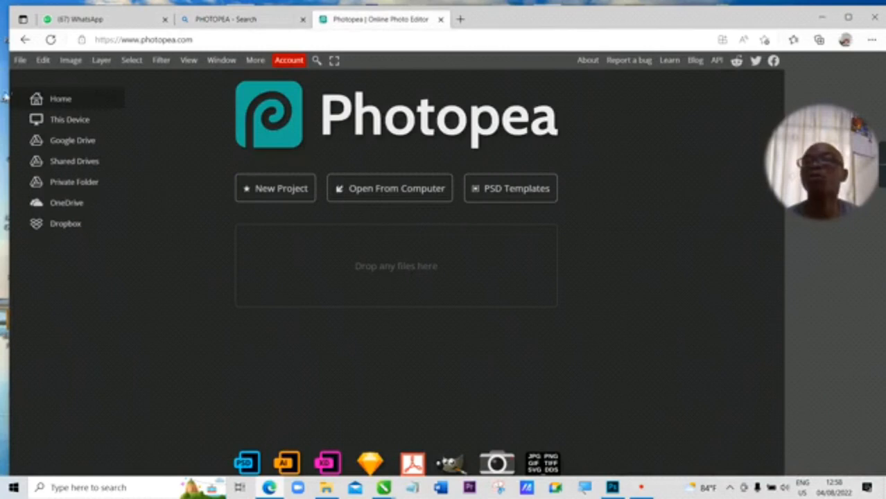
Open the mockup file 21487900.psd from the Desktop in Photopea
{"action": "left_click", "coordinate": [20, 61]}
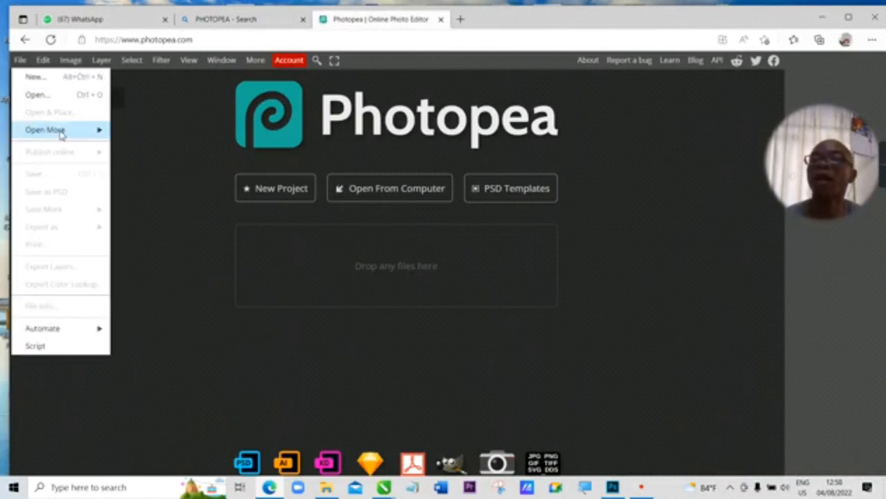
{"action": "left_click", "coordinate": [50, 96]}
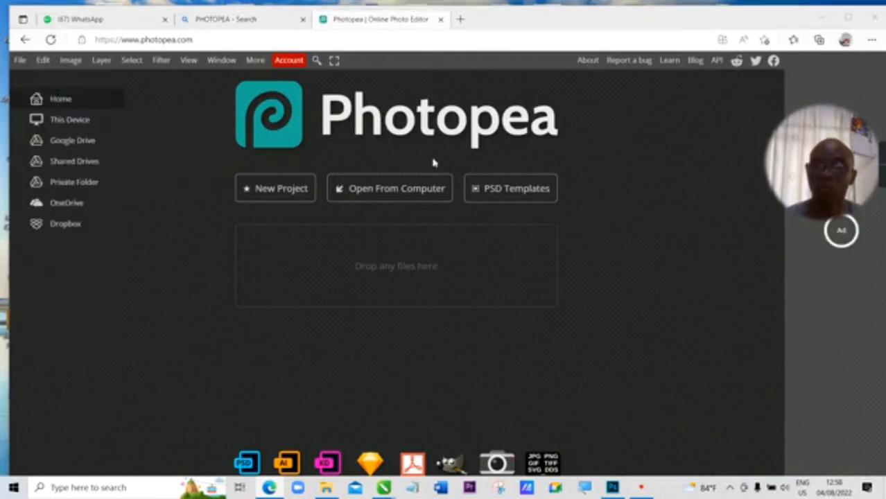
{"action": "scroll", "coordinate": [339, 150], "scroll_direction": "down", "scroll_amount": 5}
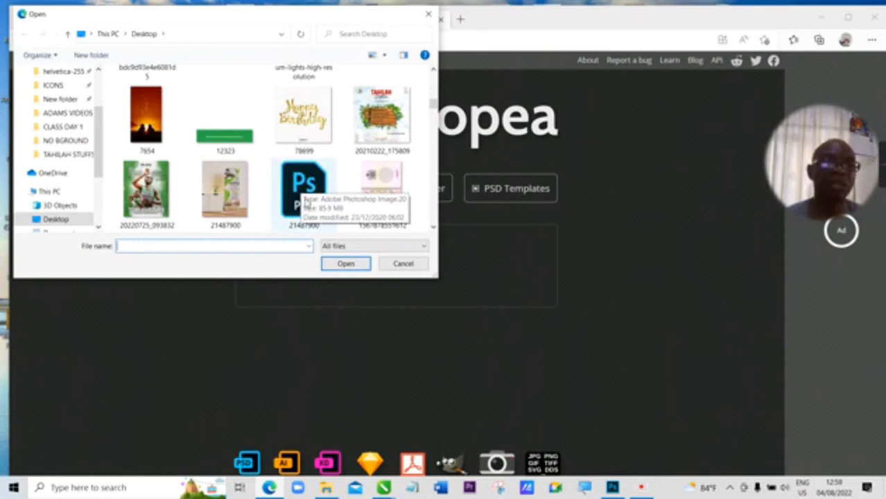
{"action": "left_click", "coordinate": [306, 201]}
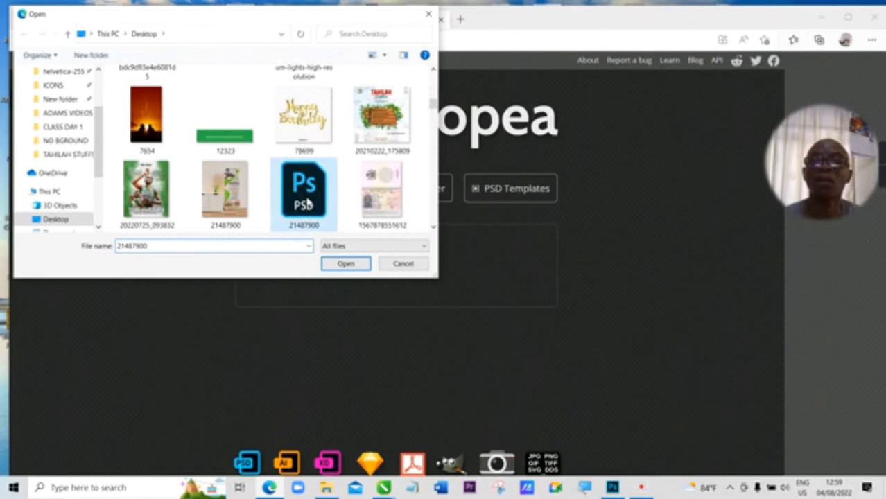
{"action": "left_click", "coordinate": [346, 264]}
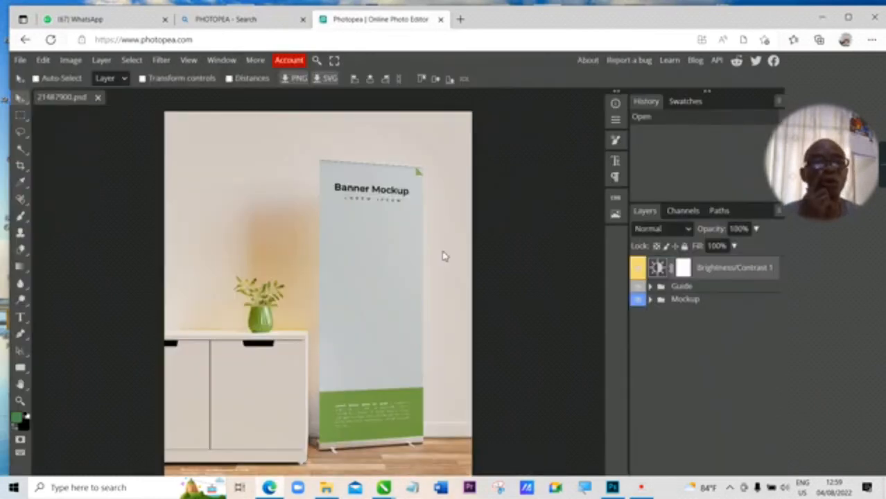
Hide the Image not included, Guide copy and Guide text layers in the Guide group, leaving the group collapsed
{"action": "left_click", "coordinate": [650, 286]}
{"action": "left_click", "coordinate": [638, 309]}
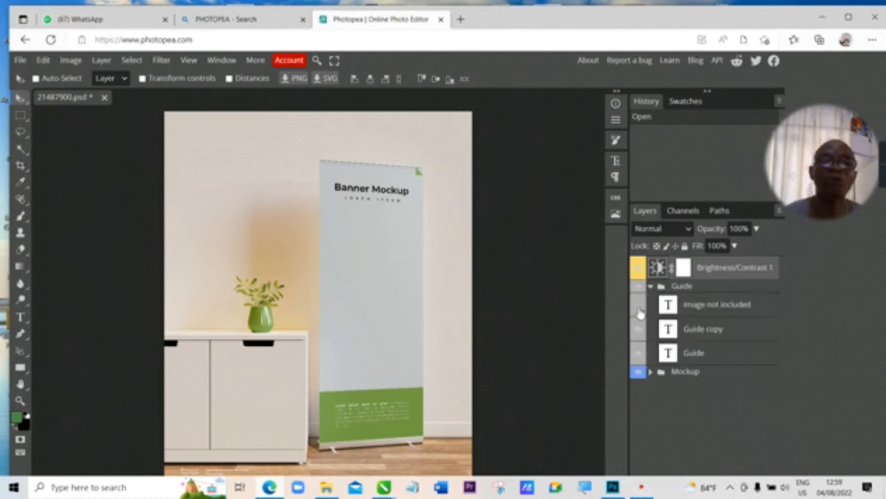
{"action": "left_click", "coordinate": [639, 332]}
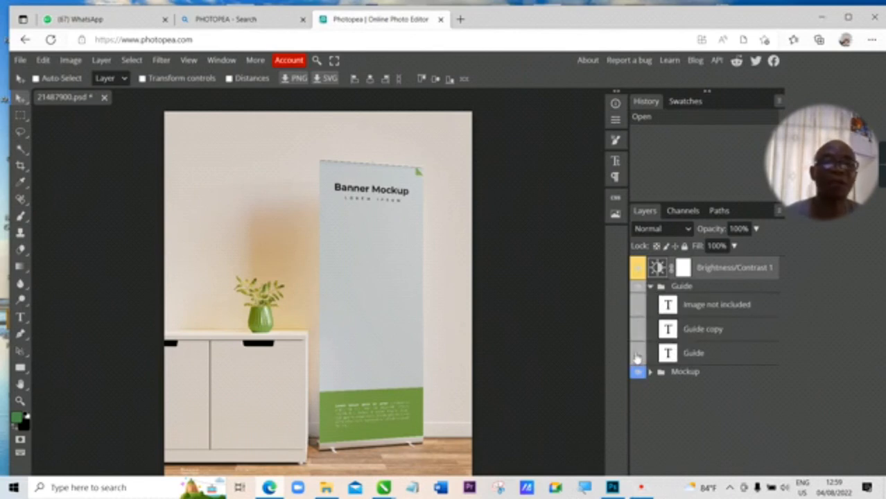
{"action": "left_click", "coordinate": [650, 287]}
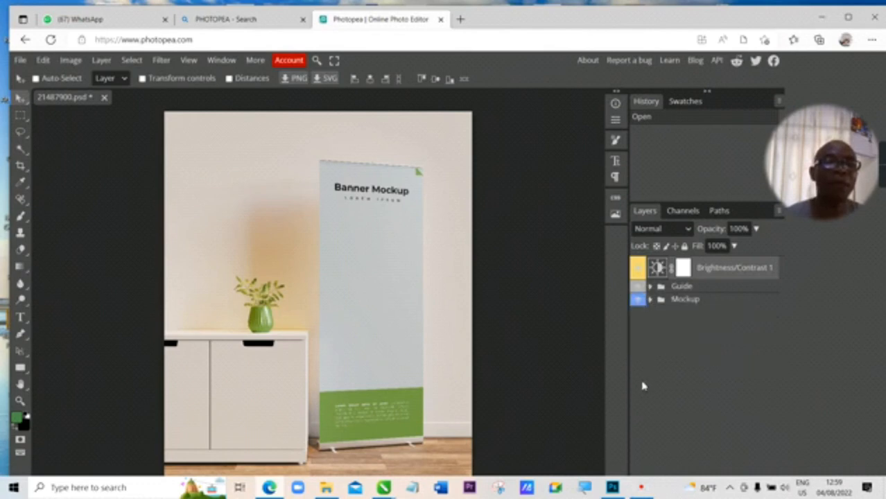
Open the contents of the Banner design smart object in the Mockup group's Banner subgroup
{"action": "left_click", "coordinate": [650, 299]}
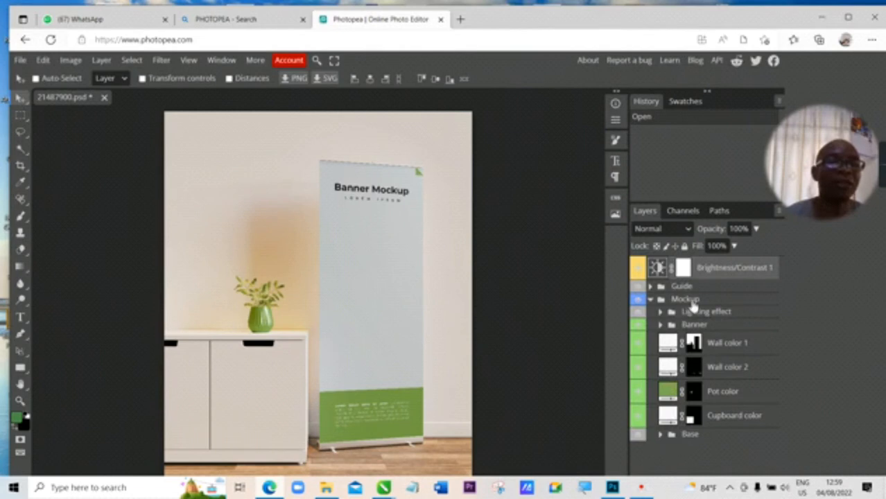
{"action": "left_click", "coordinate": [660, 326]}
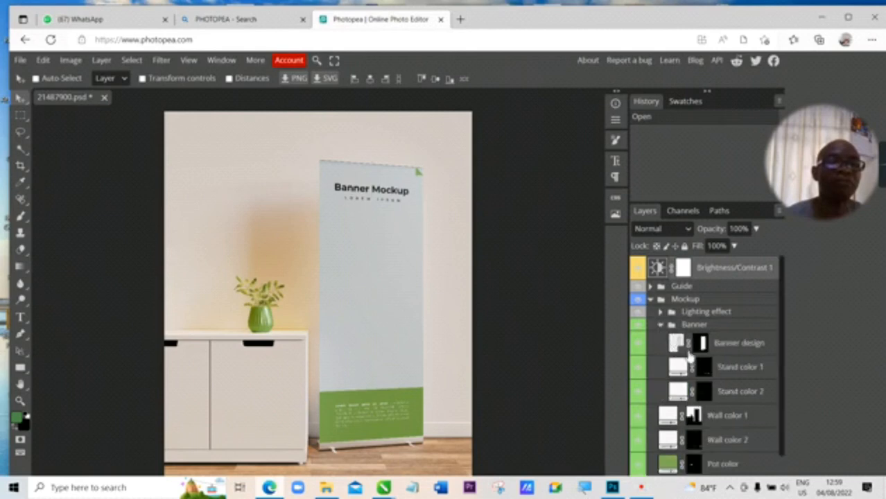
{"action": "scroll", "coordinate": [682, 357], "scroll_direction": "down", "scroll_amount": 1}
{"action": "scroll", "coordinate": [687, 361], "scroll_direction": "up", "scroll_amount": 2}
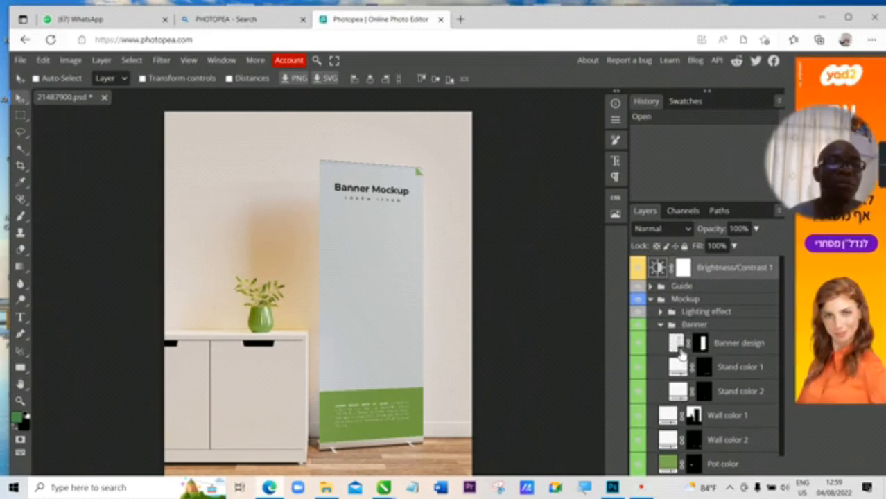
{"action": "double_click", "coordinate": [676, 343]}
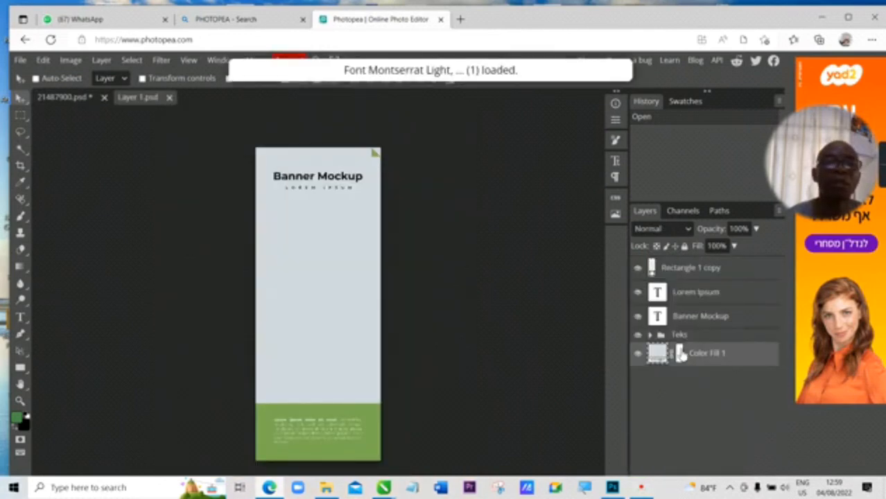
Hide the Rectangle 1 copy, Lorem Ipsum, Banner Mockup and Color Fill 1 layers and the Teks group in the smart object
{"action": "left_click", "coordinate": [637, 269]}
{"action": "left_click", "coordinate": [637, 292]}
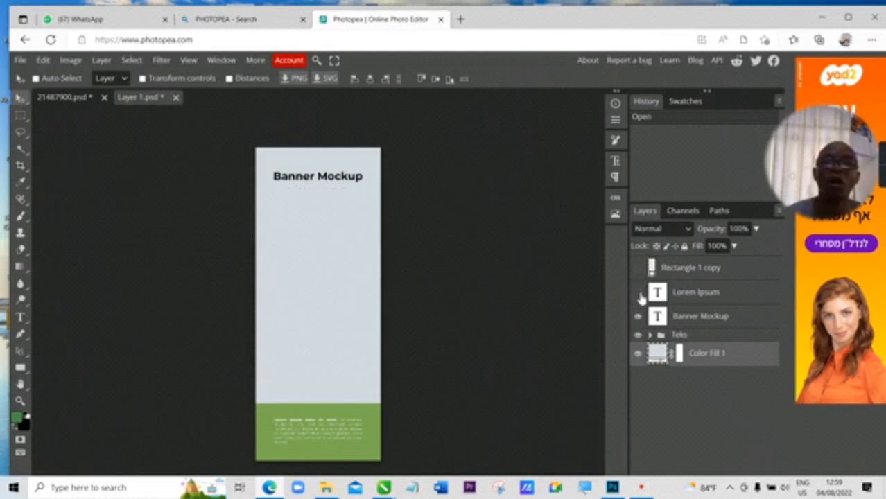
{"action": "left_click", "coordinate": [637, 316]}
{"action": "left_click", "coordinate": [637, 336]}
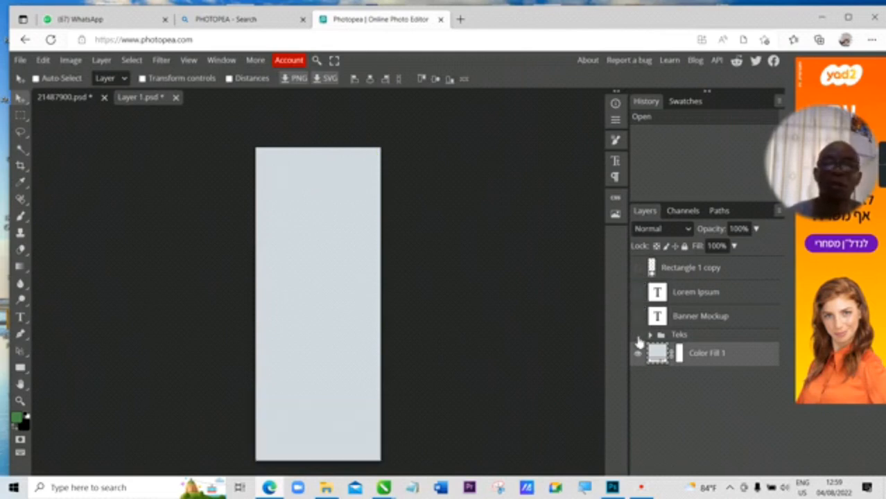
{"action": "left_click", "coordinate": [637, 356]}
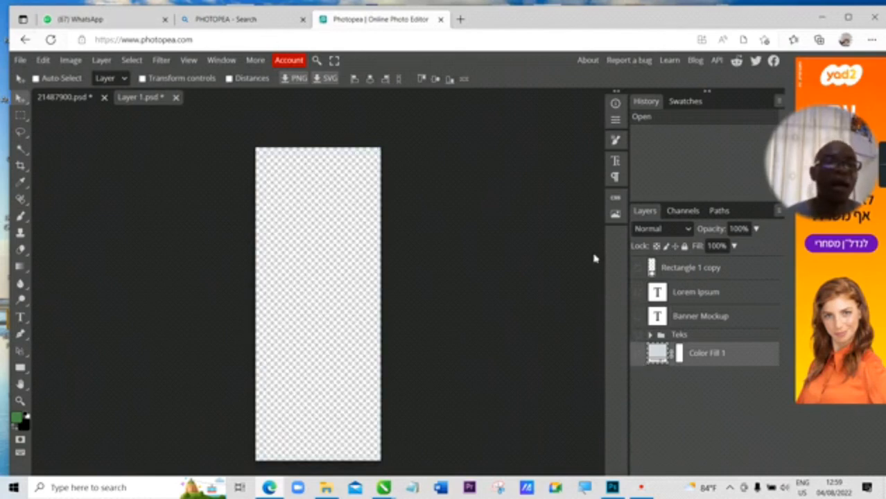
Place the TAHILAH ROLLUP BANNER image from the Desktop into the smart object document
{"action": "left_click", "coordinate": [21, 60]}
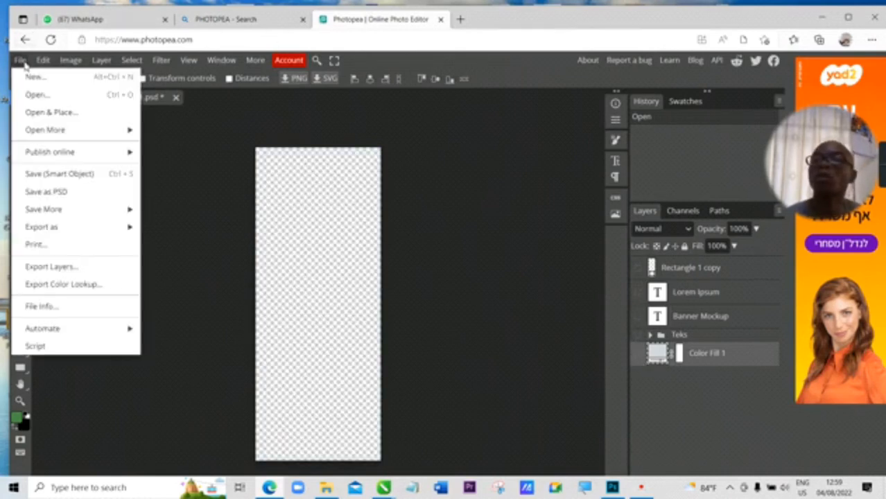
{"action": "left_click", "coordinate": [64, 116]}
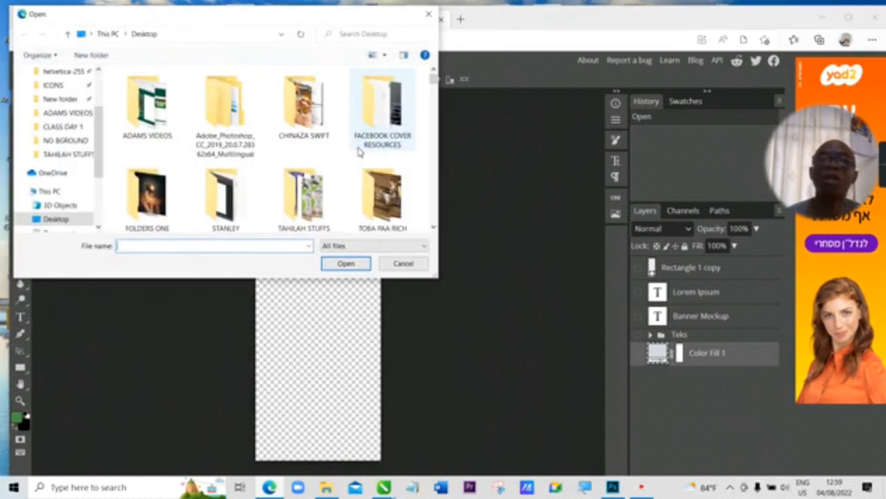
{"action": "scroll", "coordinate": [360, 139], "scroll_direction": "down", "scroll_amount": 15}
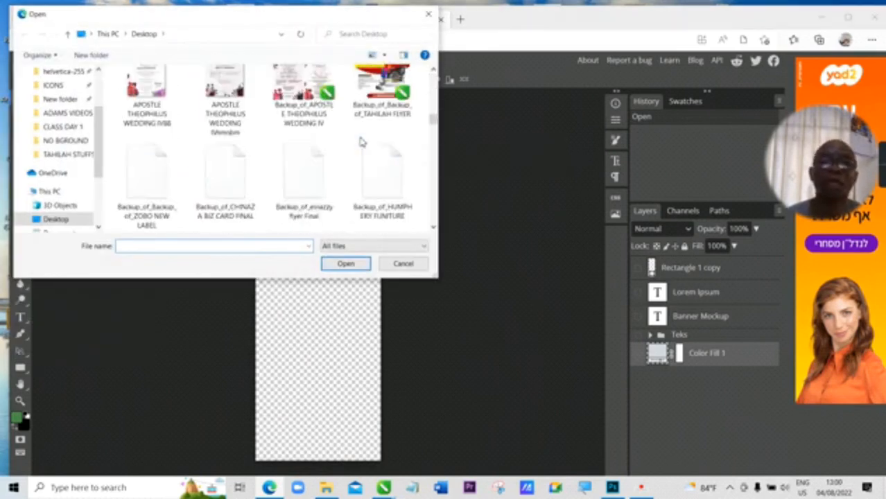
{"action": "scroll", "coordinate": [361, 151], "scroll_direction": "down", "scroll_amount": 15}
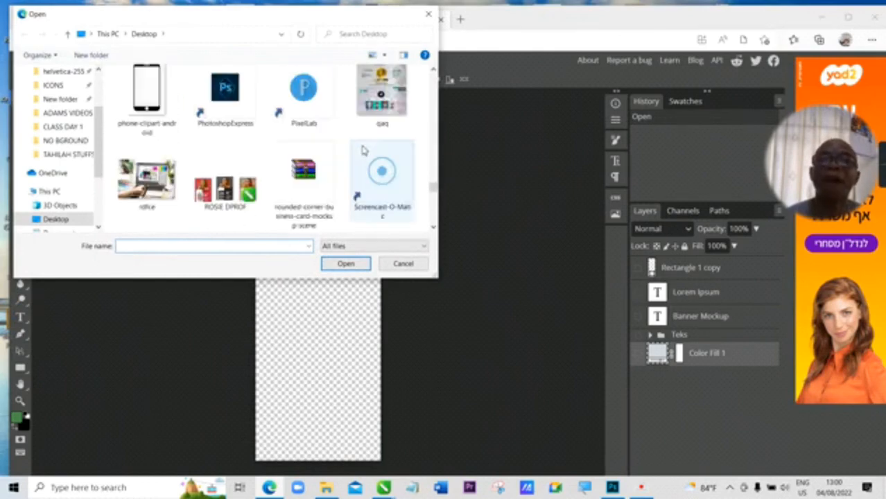
{"action": "scroll", "coordinate": [361, 151], "scroll_direction": "up", "scroll_amount": 3}
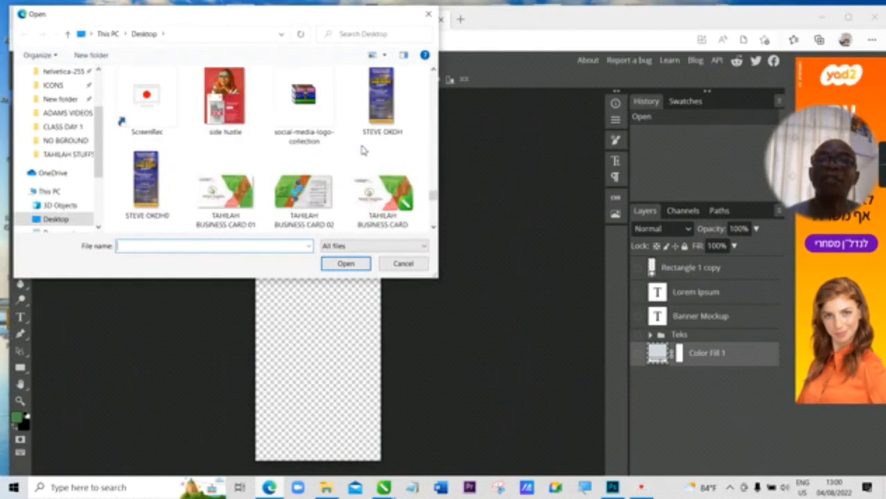
{"action": "scroll", "coordinate": [361, 151], "scroll_direction": "up", "scroll_amount": 5}
{"action": "scroll", "coordinate": [361, 151], "scroll_direction": "down", "scroll_amount": 12}
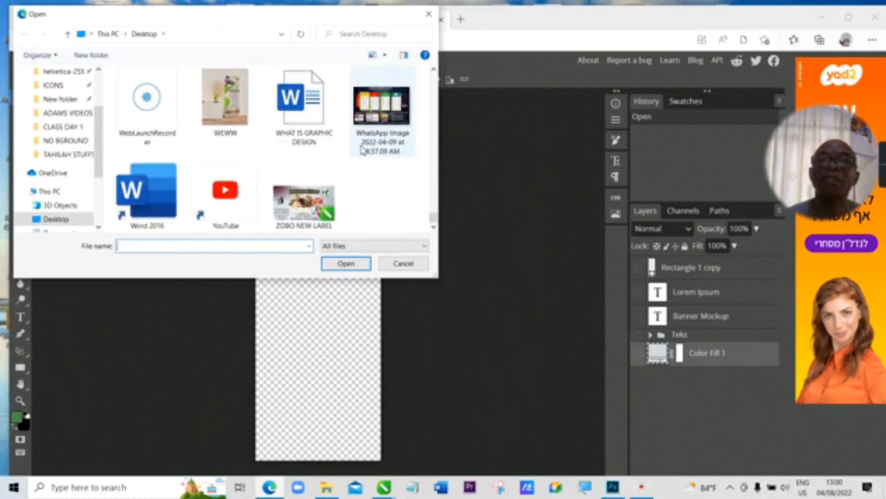
{"action": "scroll", "coordinate": [361, 151], "scroll_direction": "up", "scroll_amount": 8}
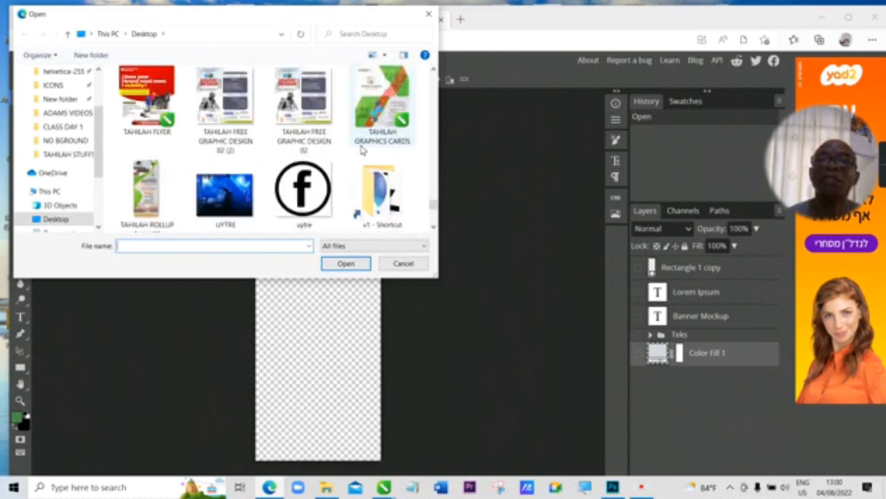
{"action": "scroll", "coordinate": [361, 151], "scroll_direction": "up", "scroll_amount": 2}
{"action": "scroll", "coordinate": [361, 151], "scroll_direction": "up", "scroll_amount": 4}
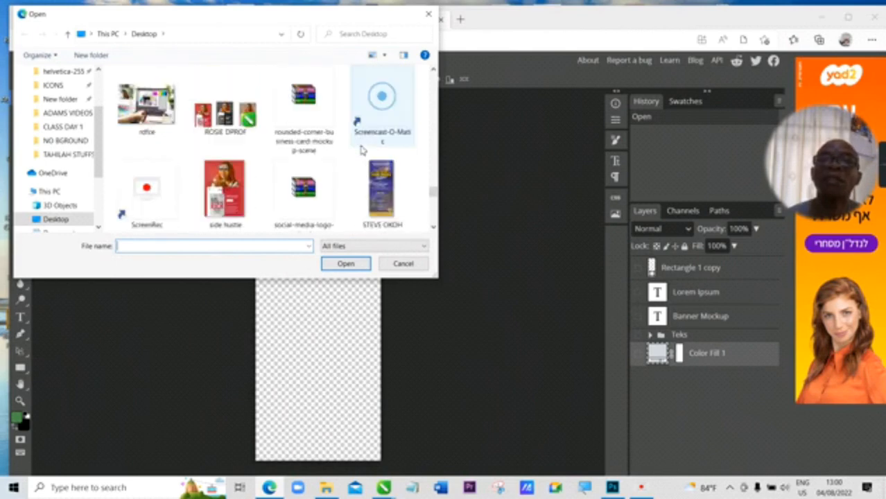
{"action": "scroll", "coordinate": [361, 151], "scroll_direction": "up", "scroll_amount": 5}
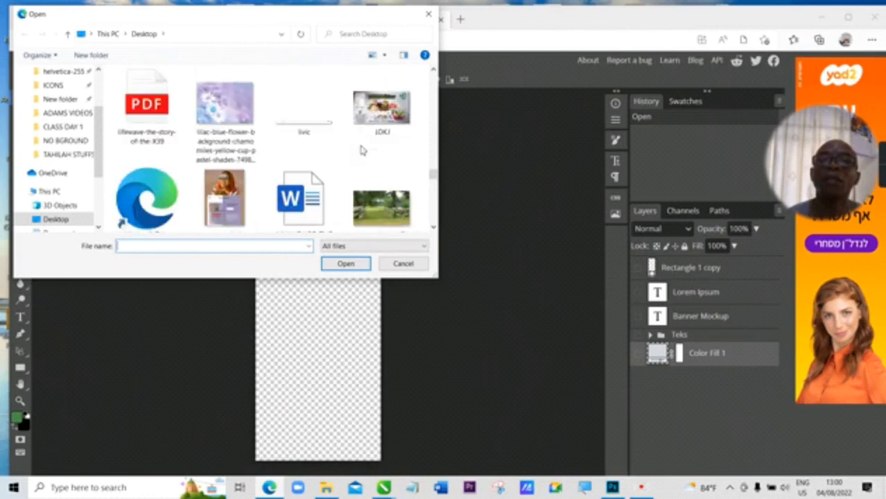
{"action": "scroll", "coordinate": [361, 152], "scroll_direction": "up", "scroll_amount": 5}
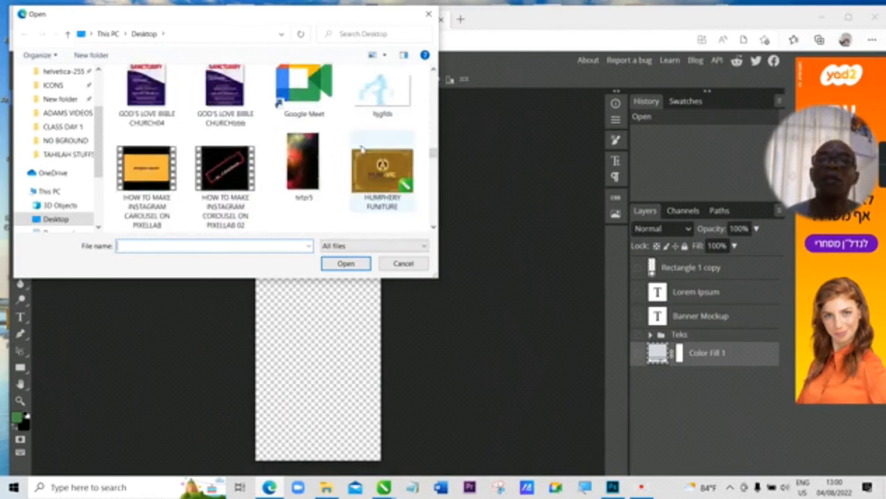
{"action": "scroll", "coordinate": [361, 151], "scroll_direction": "down", "scroll_amount": 4}
{"action": "scroll", "coordinate": [361, 151], "scroll_direction": "down", "scroll_amount": 10}
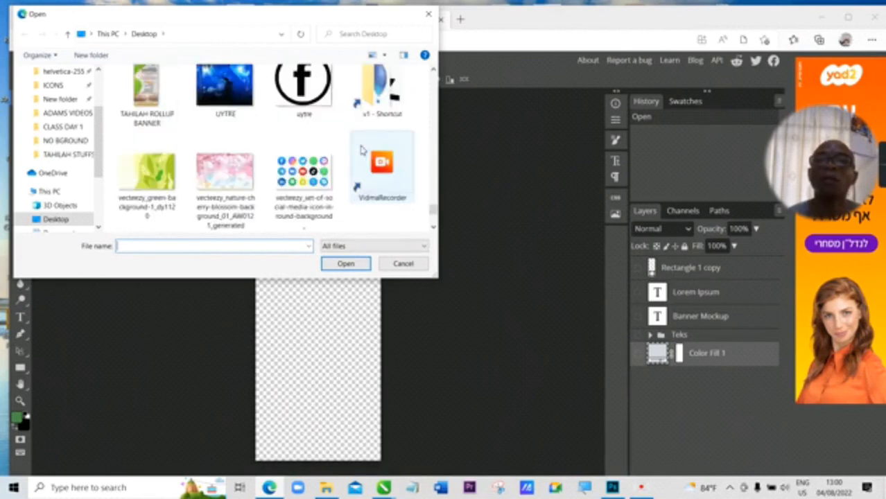
{"action": "scroll", "coordinate": [361, 151], "scroll_direction": "down", "scroll_amount": 1}
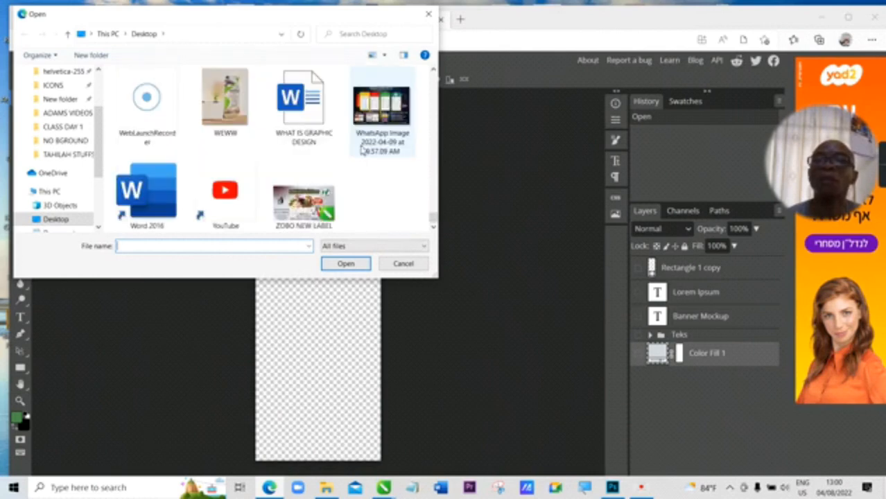
{"action": "scroll", "coordinate": [361, 152], "scroll_direction": "up", "scroll_amount": 2}
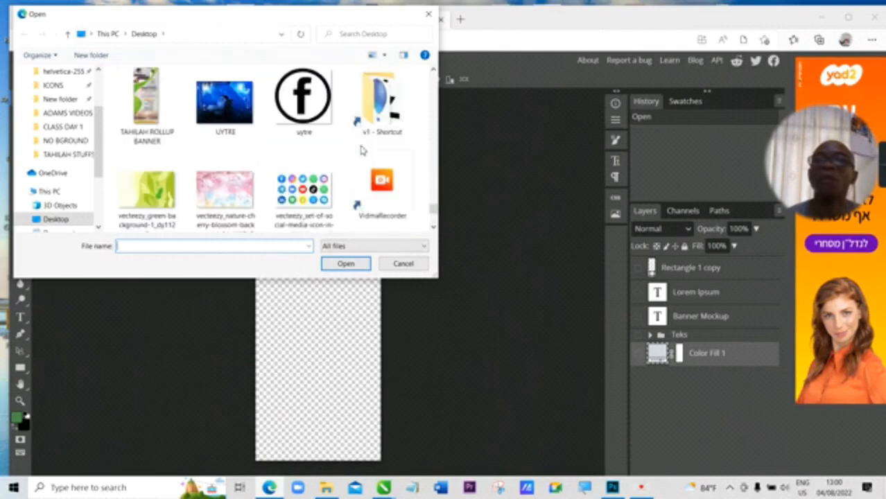
{"action": "left_click", "coordinate": [169, 92]}
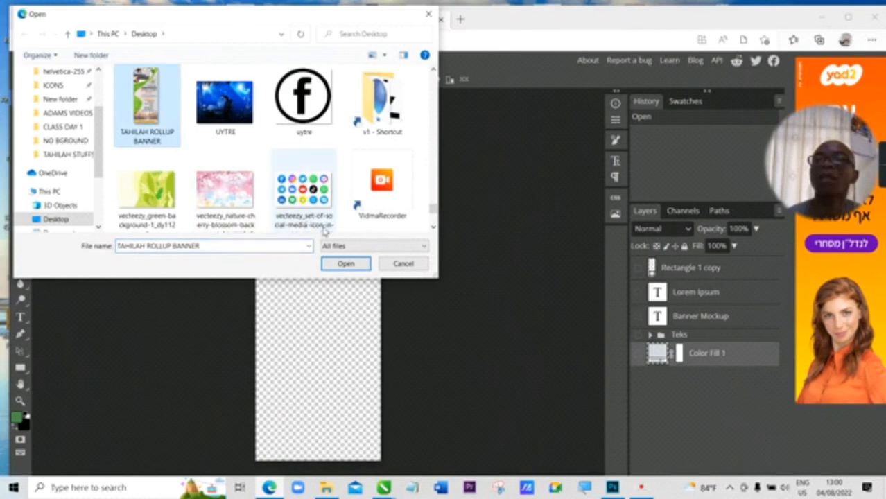
{"action": "left_click", "coordinate": [346, 263]}
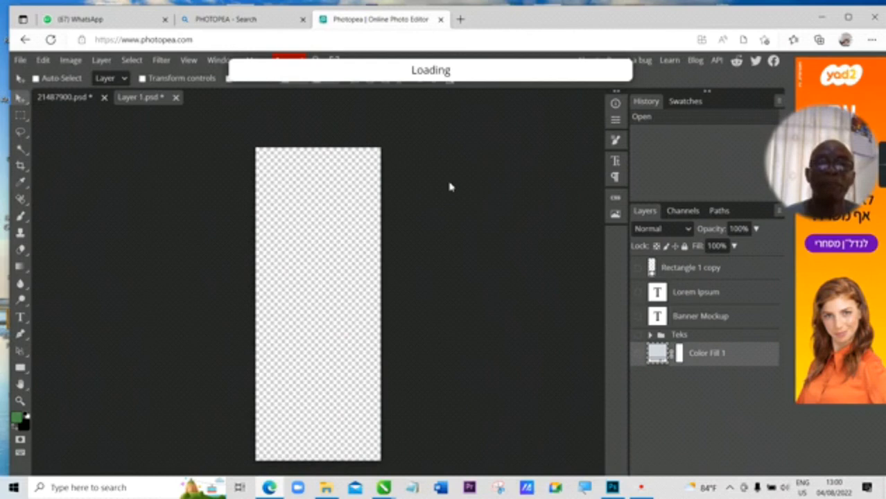
Enlarge the placed banner image to about 17.2% so it covers the whole canvas from top to bottom
{"action": "left_click", "coordinate": [494, 140]}
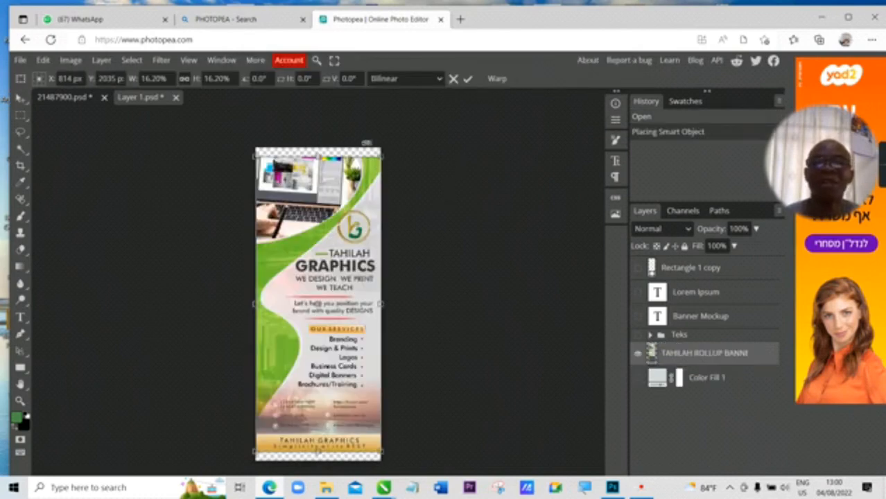
{"action": "left_click_drag", "start_coordinate": [384, 157], "coordinate": [389, 145]}
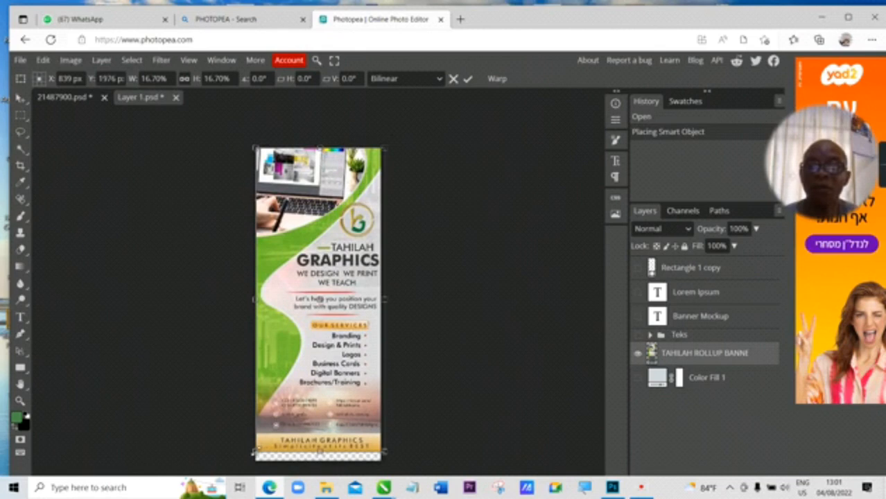
{"action": "left_click_drag", "start_coordinate": [253, 449], "coordinate": [251, 470]}
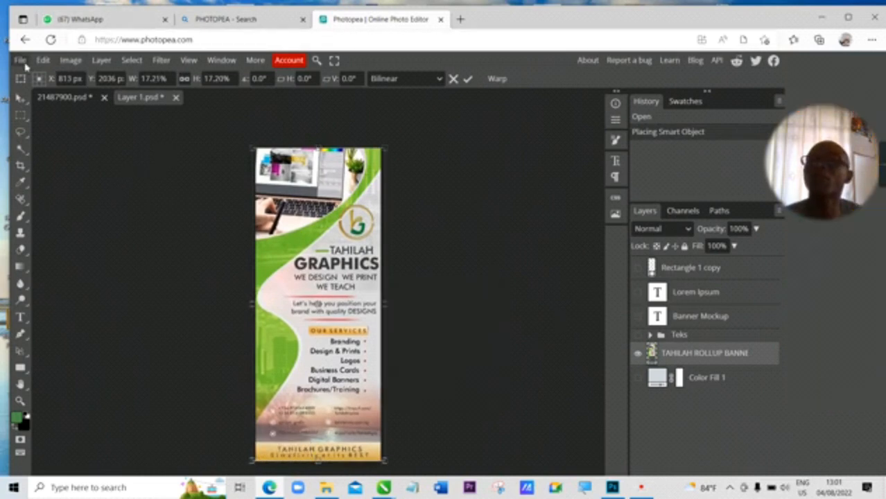
Save the smart object with the resized banner and return to the 21487900.psd mockup document
{"action": "left_click", "coordinate": [20, 60]}
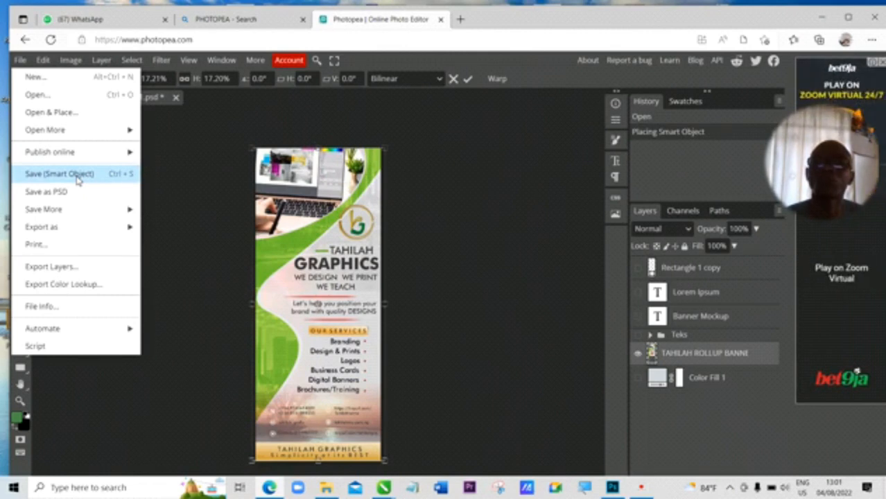
{"action": "left_click", "coordinate": [78, 181]}
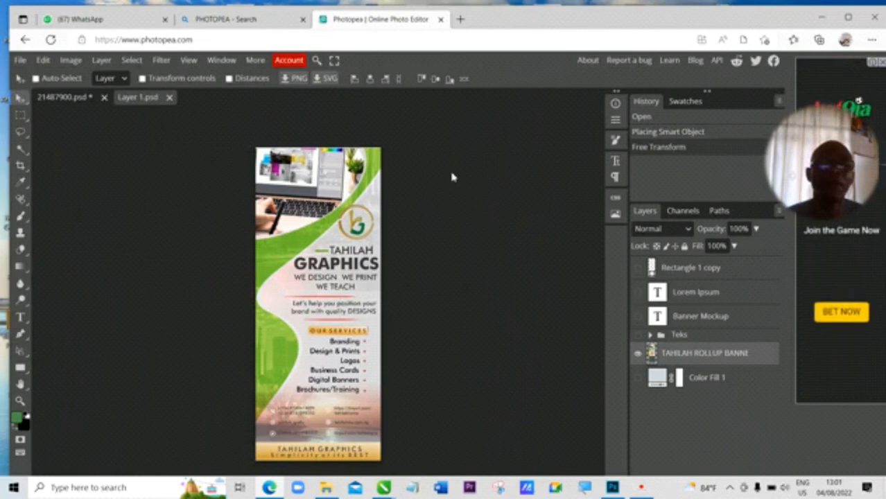
{"action": "left_click", "coordinate": [72, 100]}
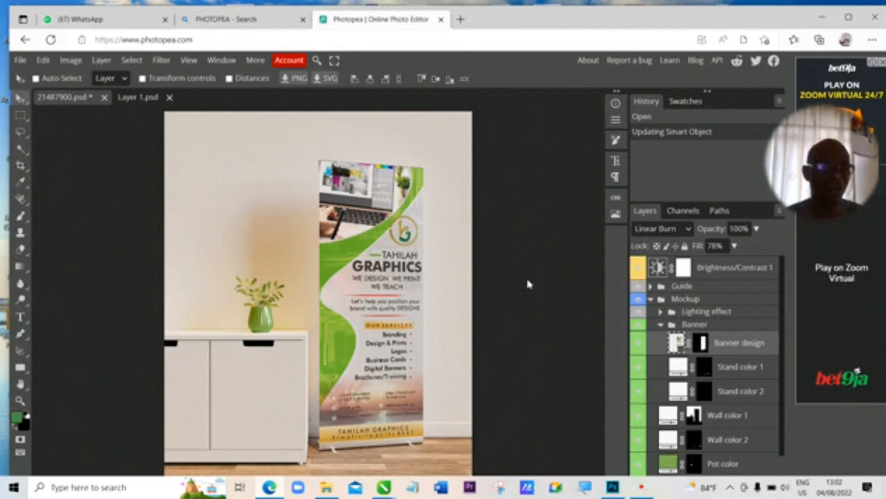
{"action": "mouse_move", "coordinate": [874, 173]}
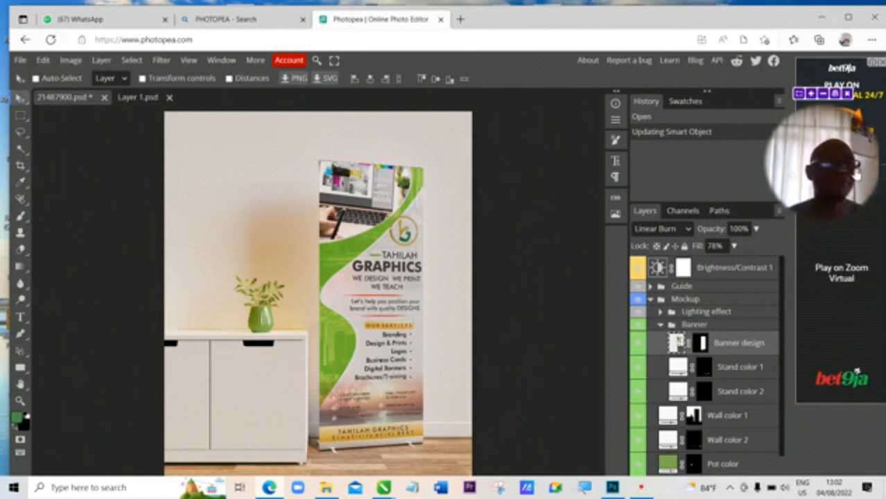